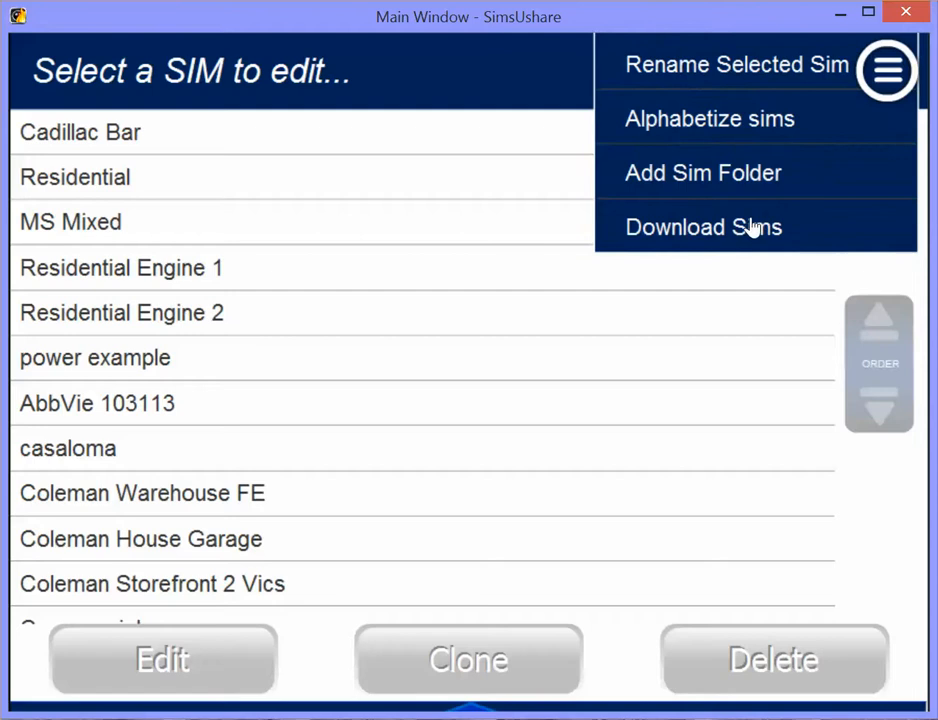
# Open the Download Sims screen from the SimsUshare main menu.
pyautogui.click(752, 228)
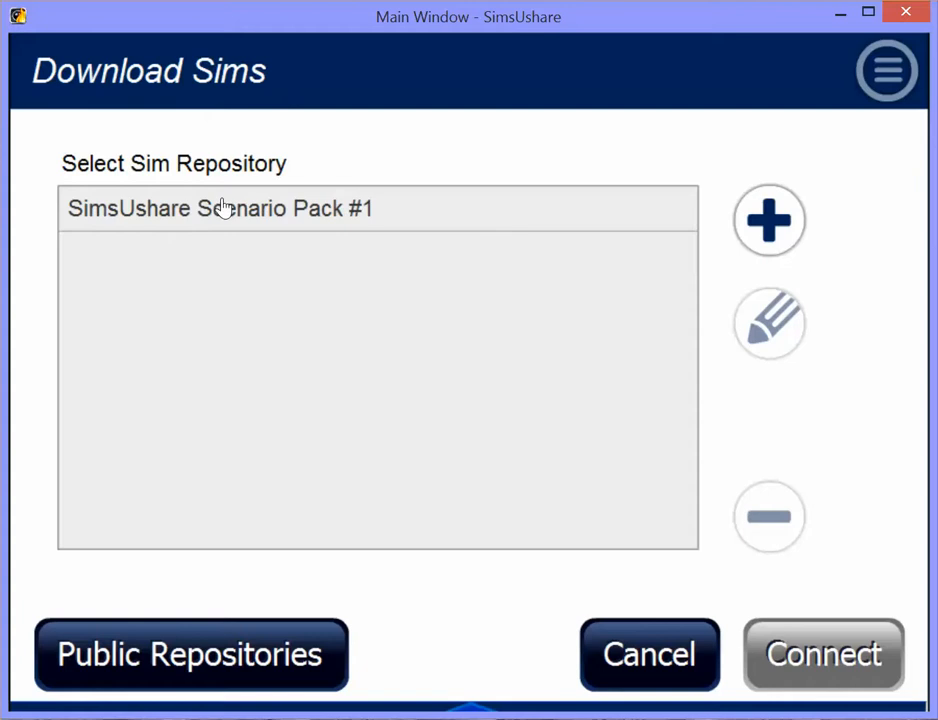
pyautogui.click(770, 218)
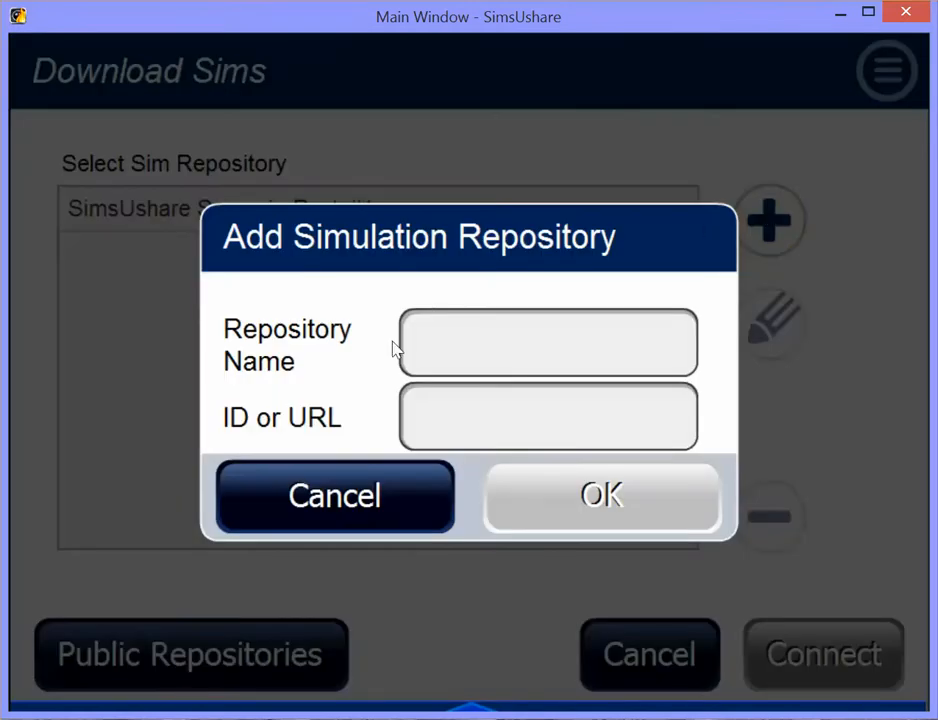
pyautogui.click(463, 336)
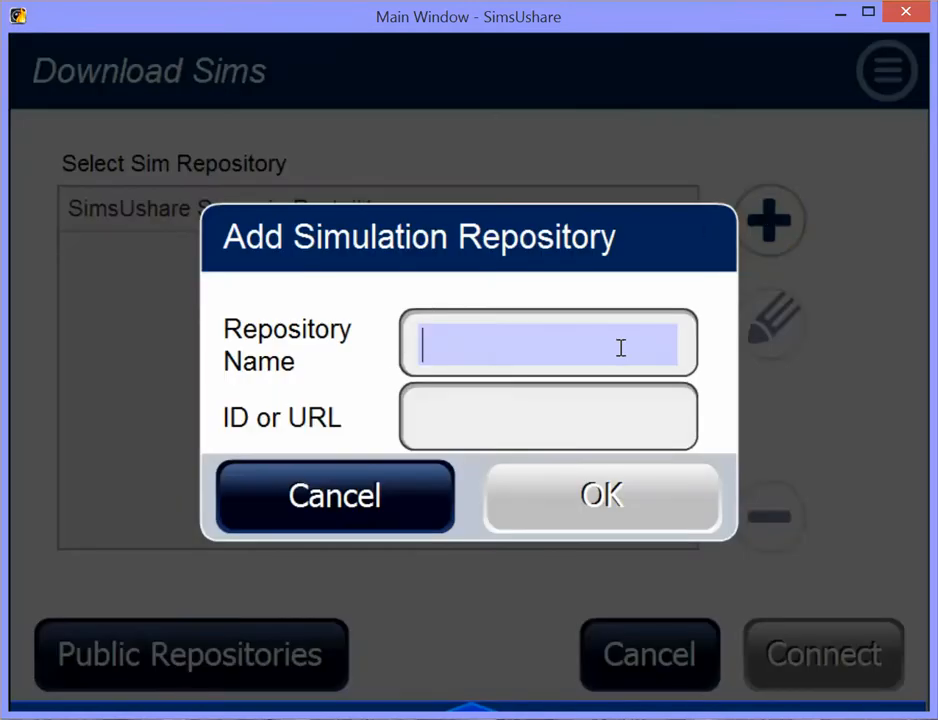
pyautogui.write('Jonathan')
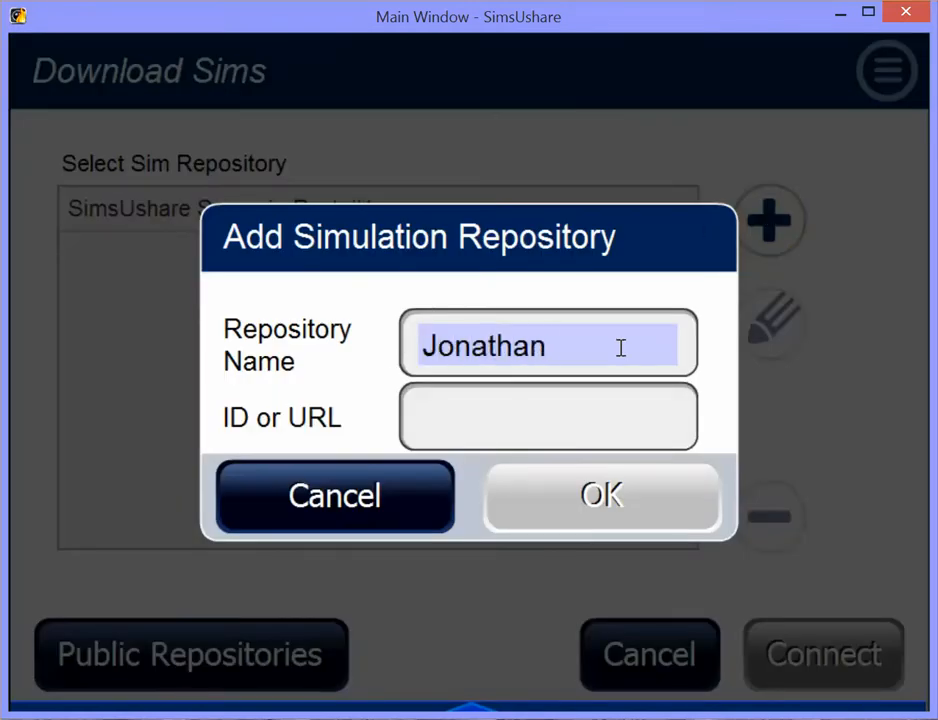
pyautogui.write(' Repos')
pyautogui.click(521, 434)
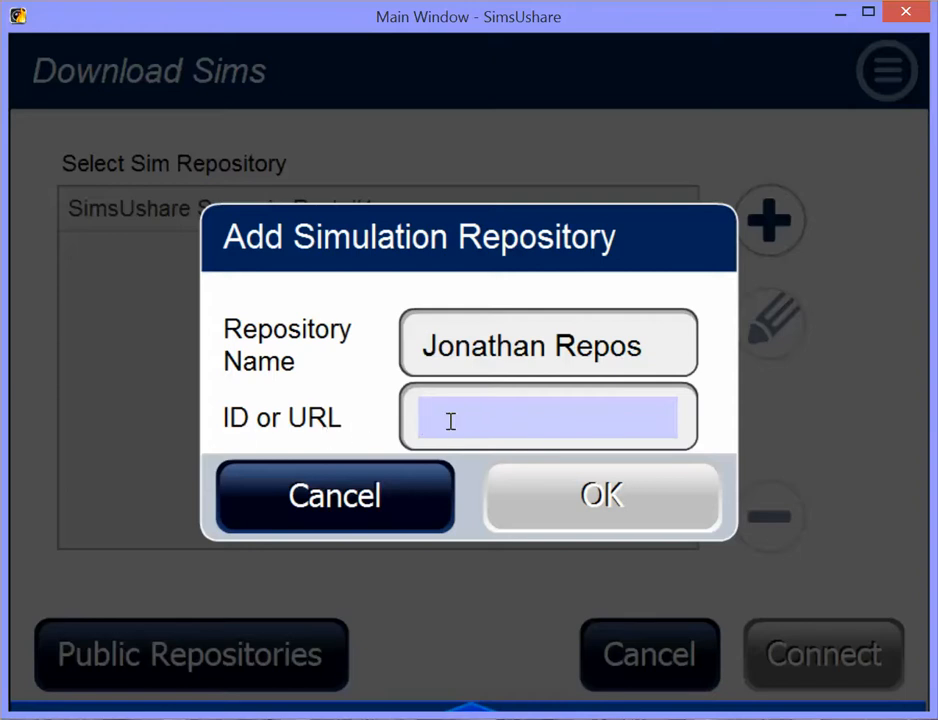
pyautogui.write('http')
pyautogui.press('BackSpace')
pyautogui.press('BackSpace')
pyautogui.write('tp')
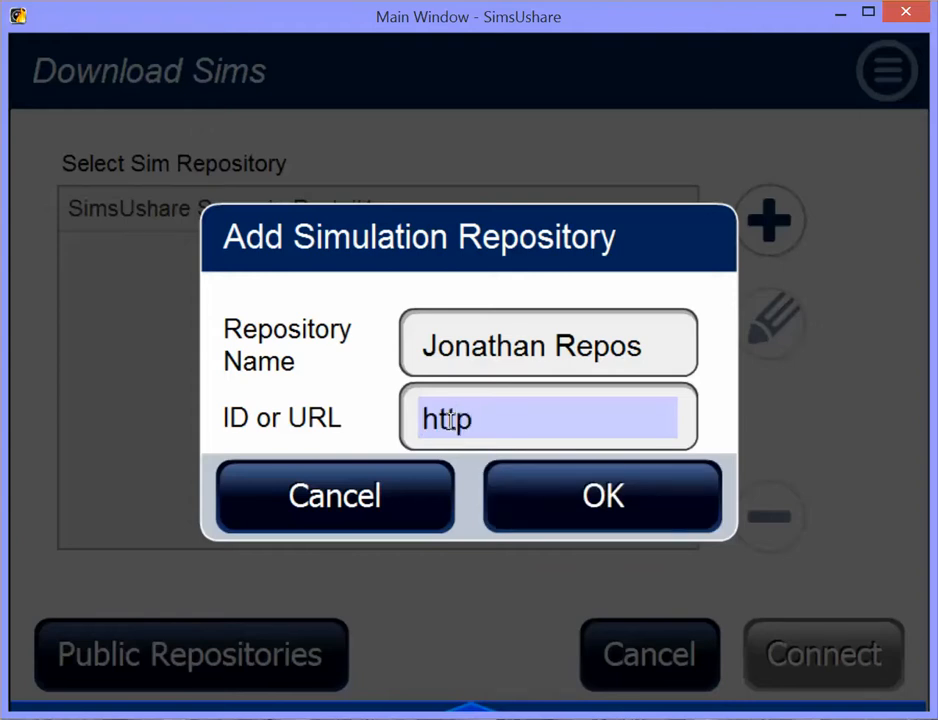
pyautogui.write('://www.eqsim.com/')
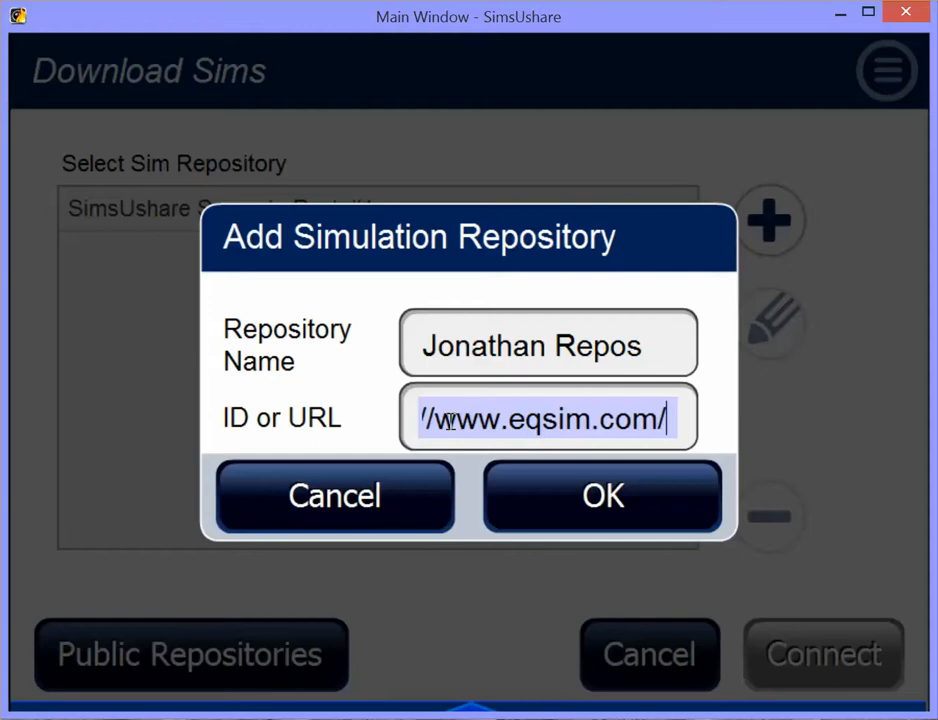
pyautogui.write('simrepo')
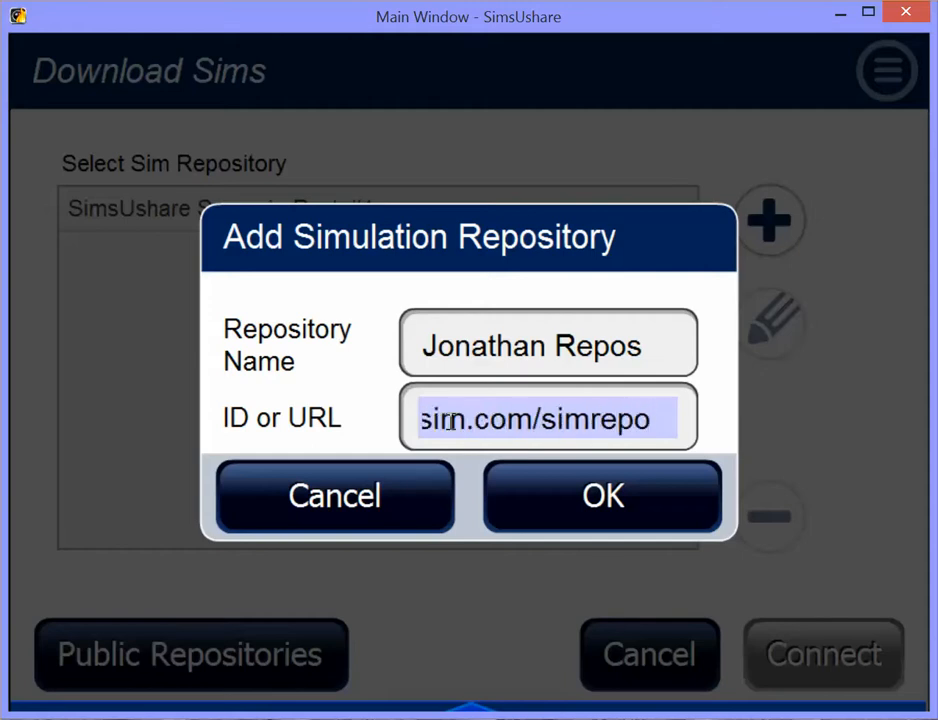
pyautogui.click(532, 496)
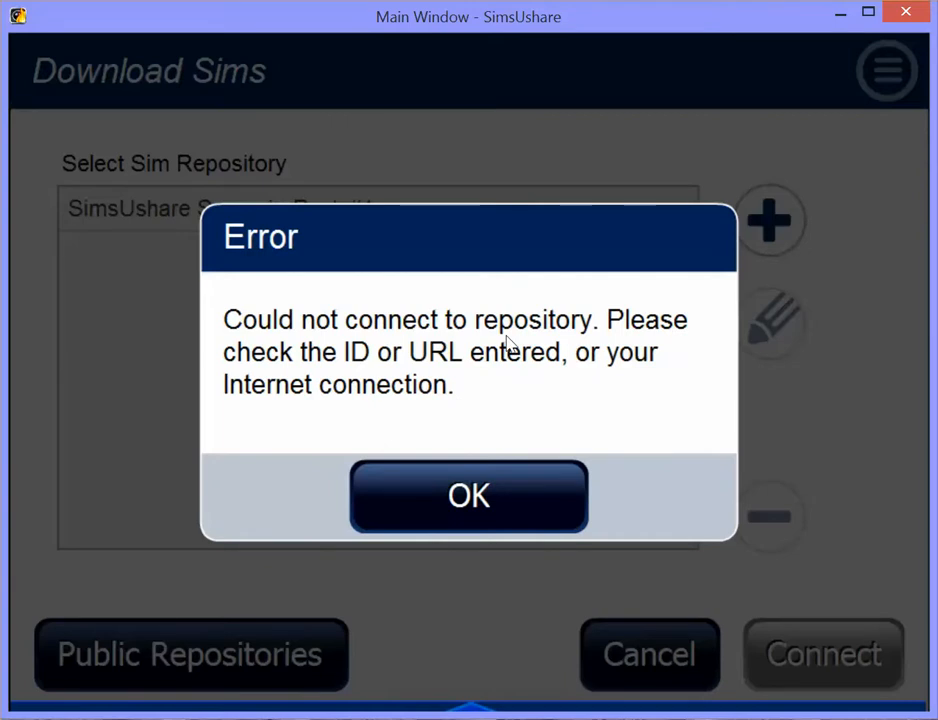
pyautogui.click(484, 496)
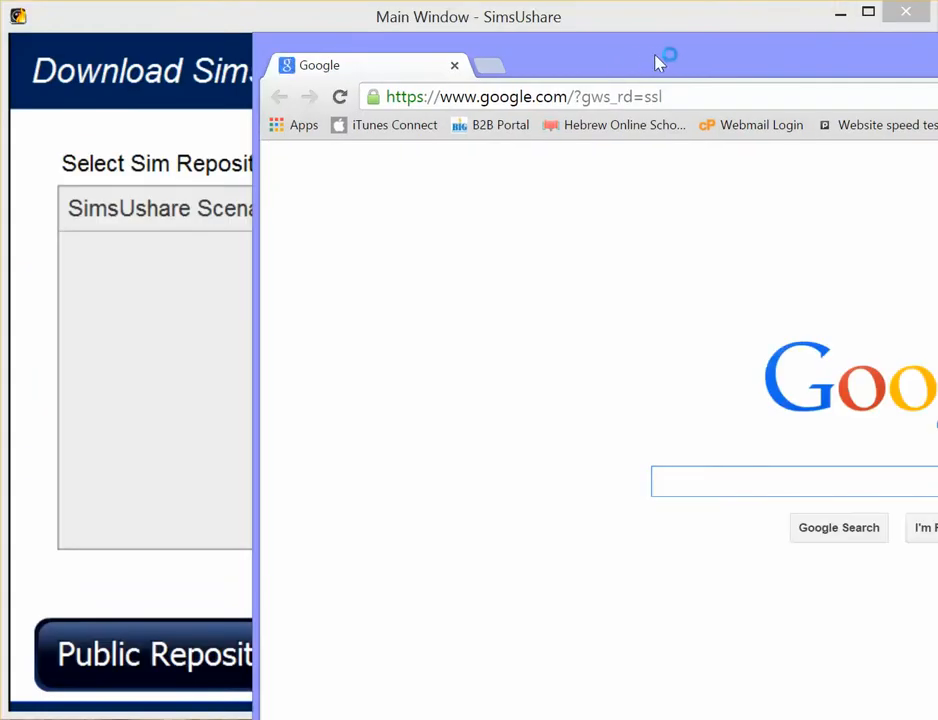
# Download repos.simsushare.com/userrepos/repofiles.zip in Chrome.
pyautogui.moveTo(662, 59); pyautogui.dragTo(466, 40)
pyautogui.click(349, 82)
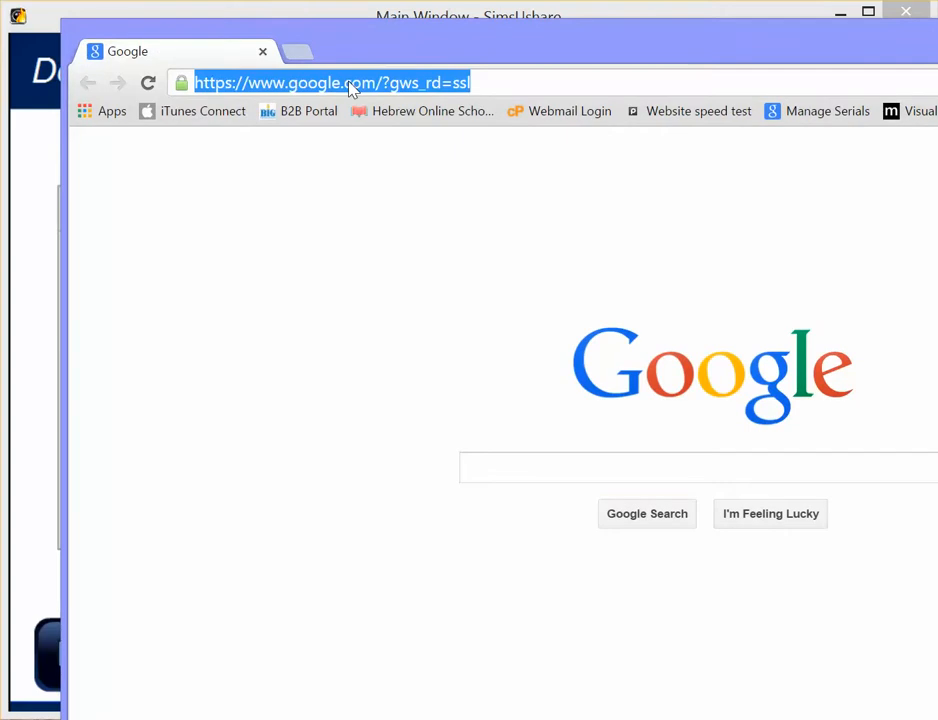
pyautogui.write('repos.simsushare.c')
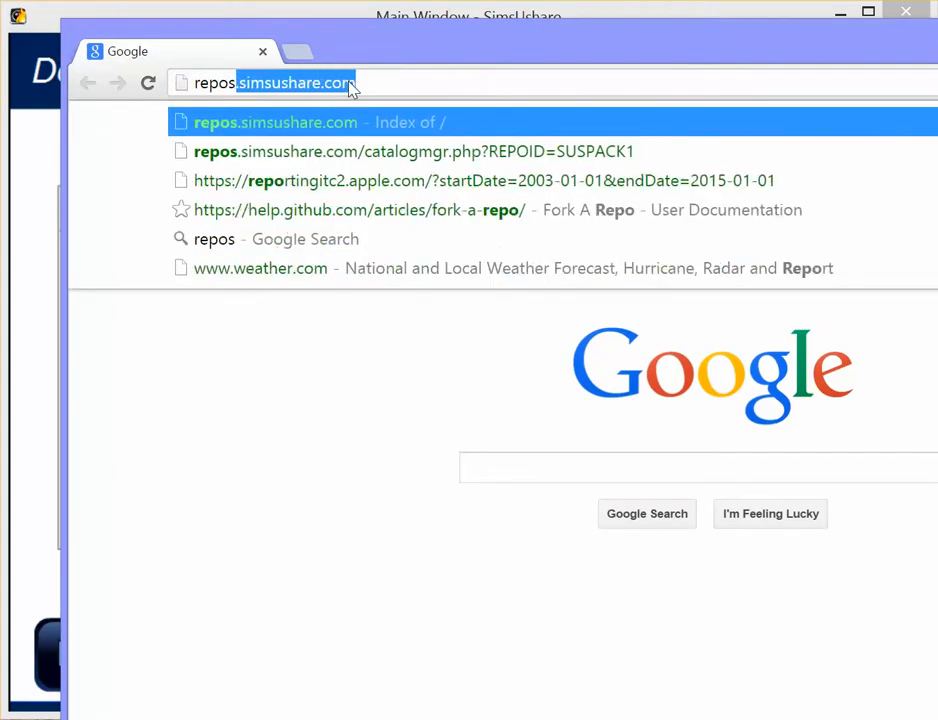
pyautogui.write('om/')
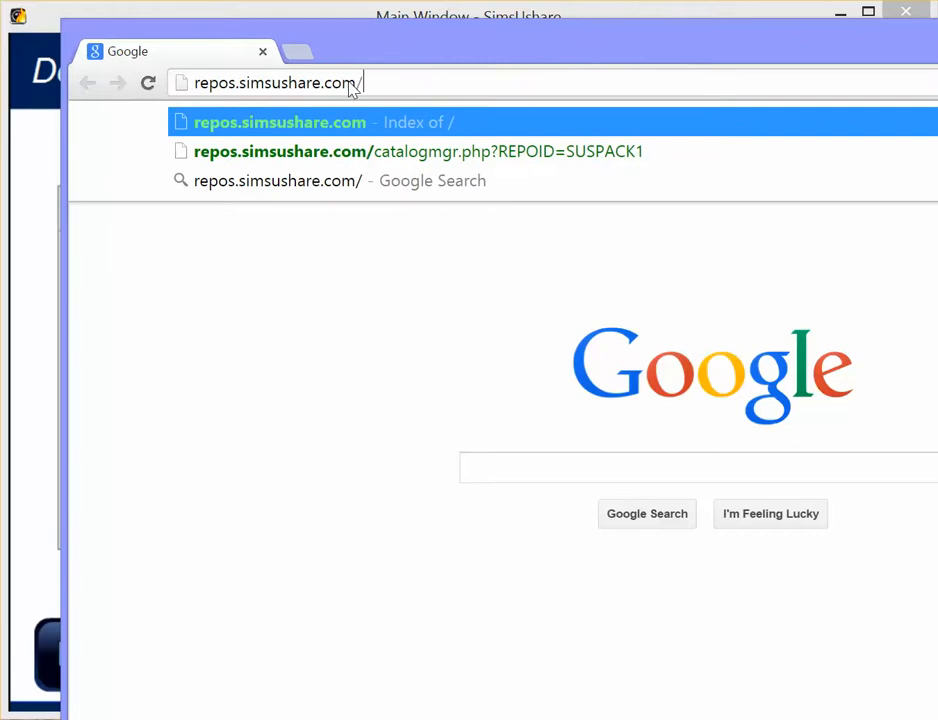
pyautogui.write('userre')
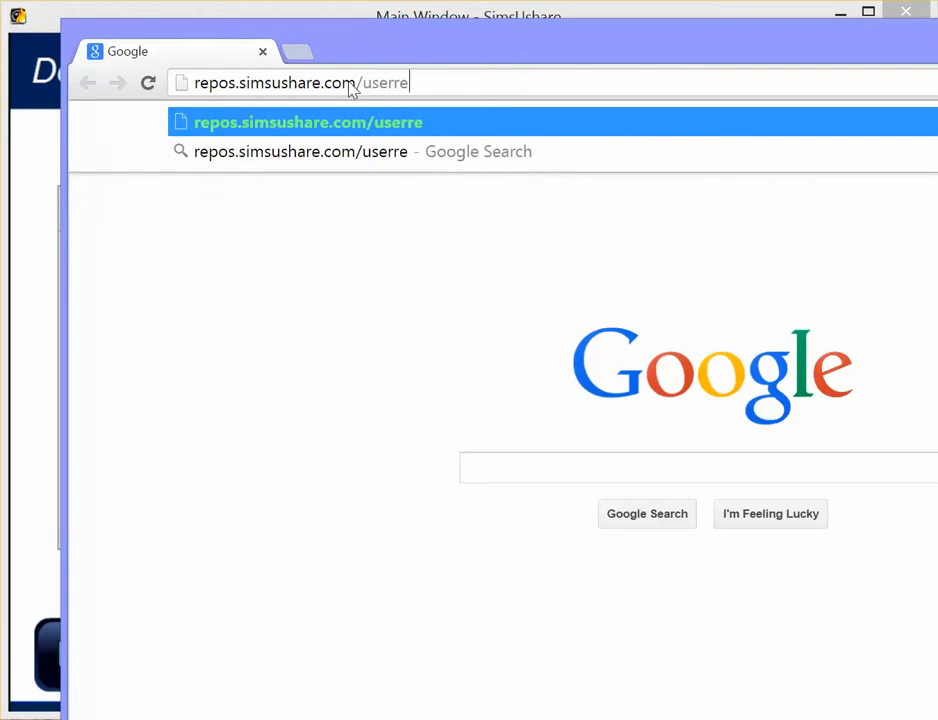
pyautogui.write('pos/')
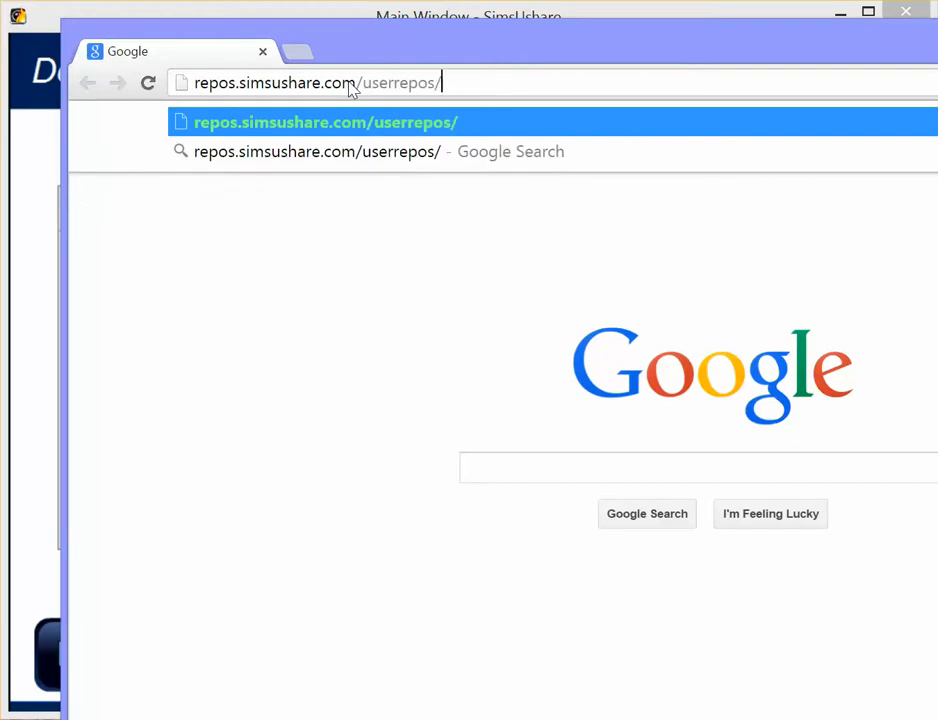
pyautogui.write('rep')
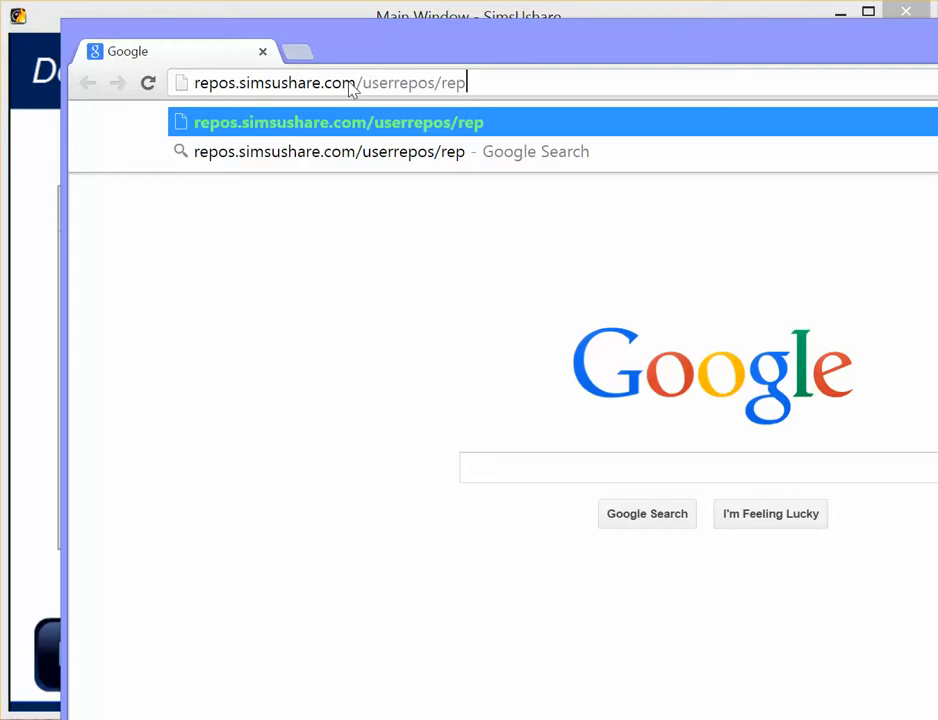
pyautogui.write('ofiles.zip')
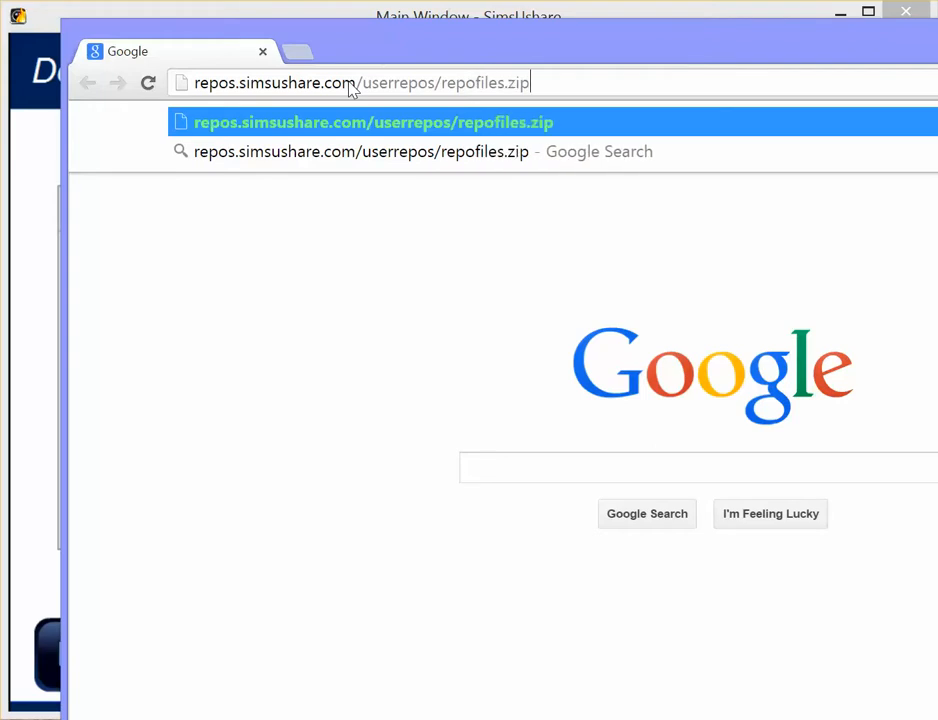
pyautogui.press('Return')
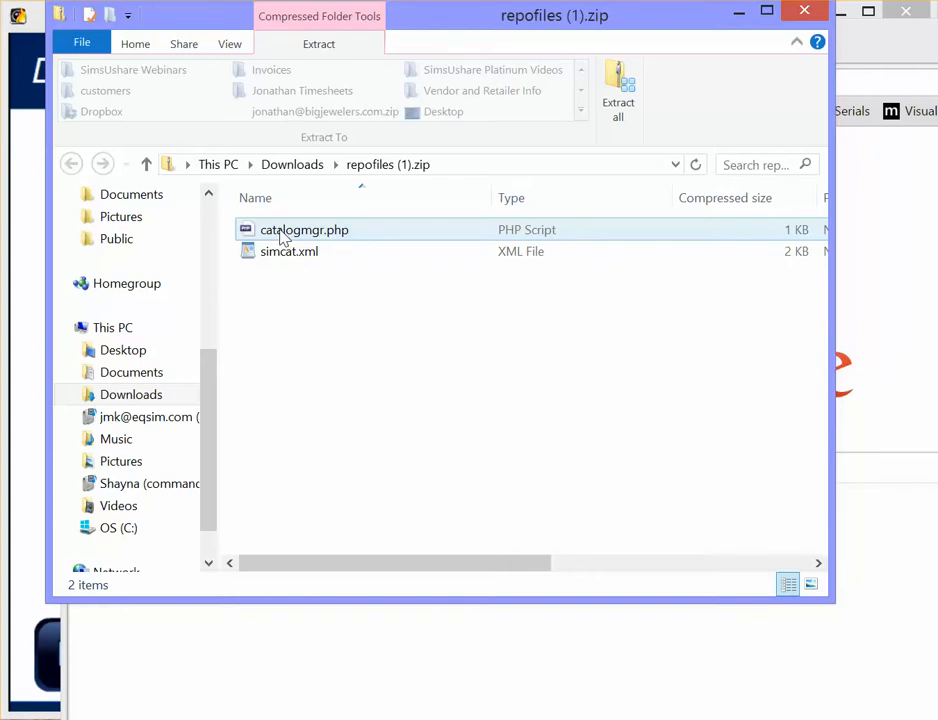
# Copy catalogmgr.php and simcat.xml from the zip onto the desktop.
pyautogui.rightClick(283, 236)
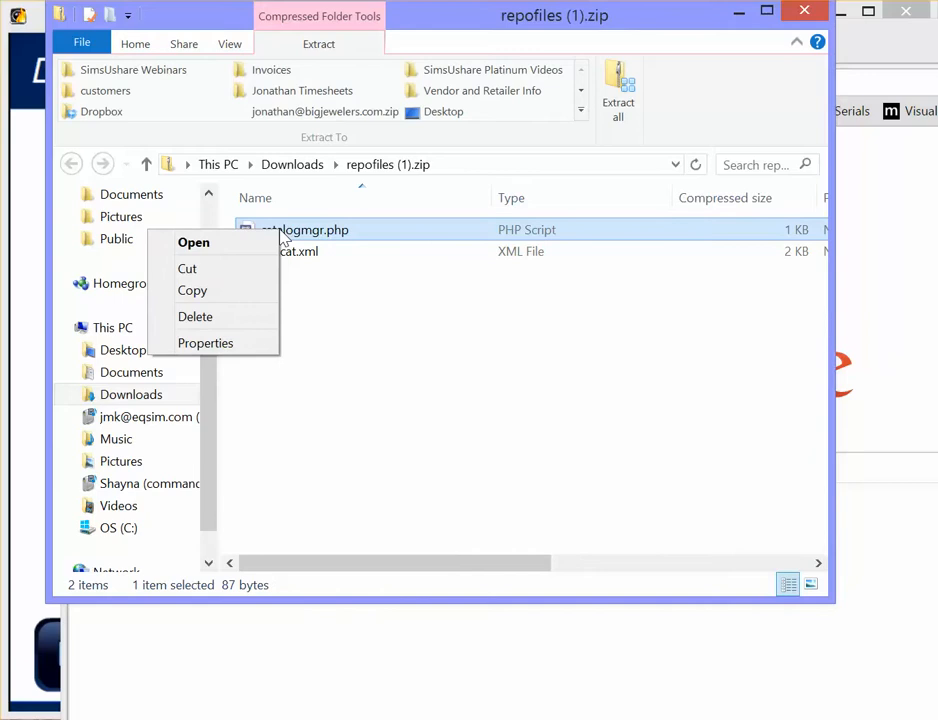
pyautogui.keyDown('ctrl'); pyautogui.click(308, 251); pyautogui.keyUp('ctrl')
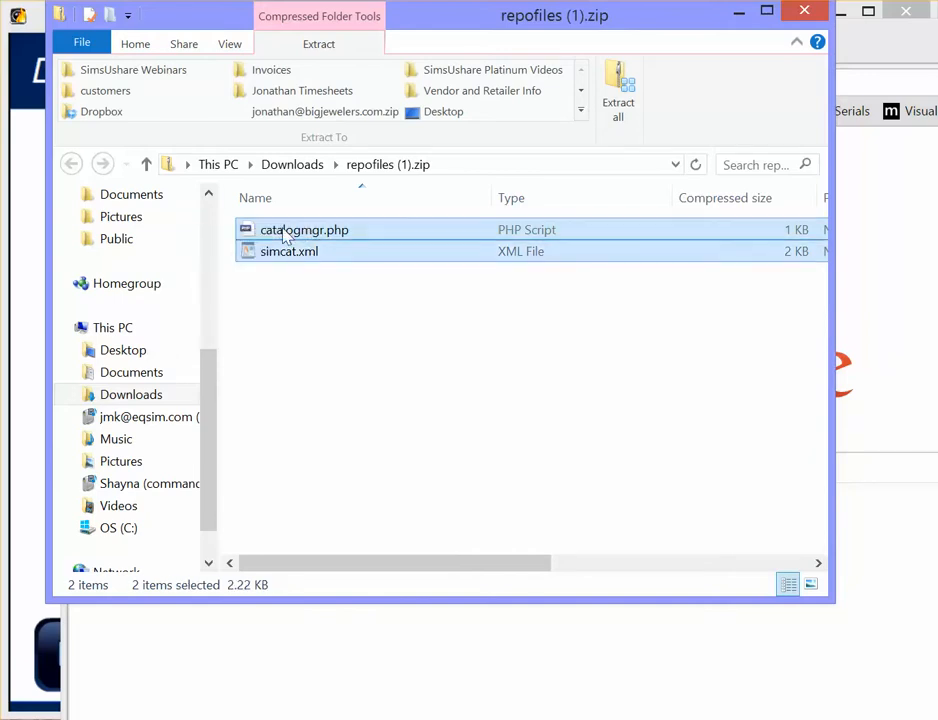
pyautogui.moveTo(283, 237); pyautogui.dragTo(8, 478)
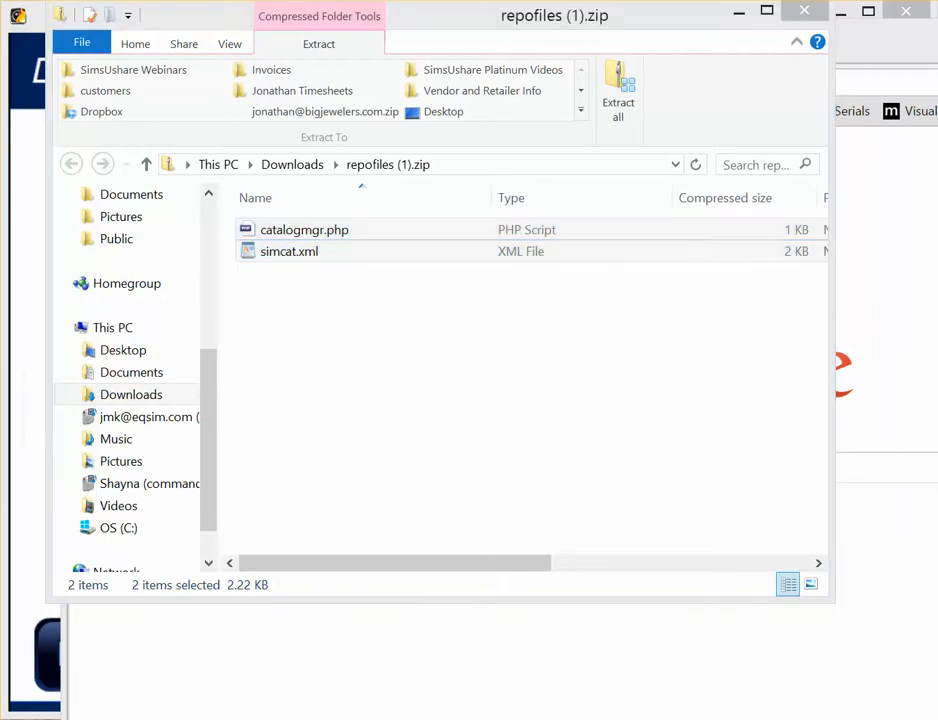
# Close the zip and Chrome, minimize SimsUshare, and arrange the two desktop icons.
pyautogui.click(670, 30)
pyautogui.click(804, 12)
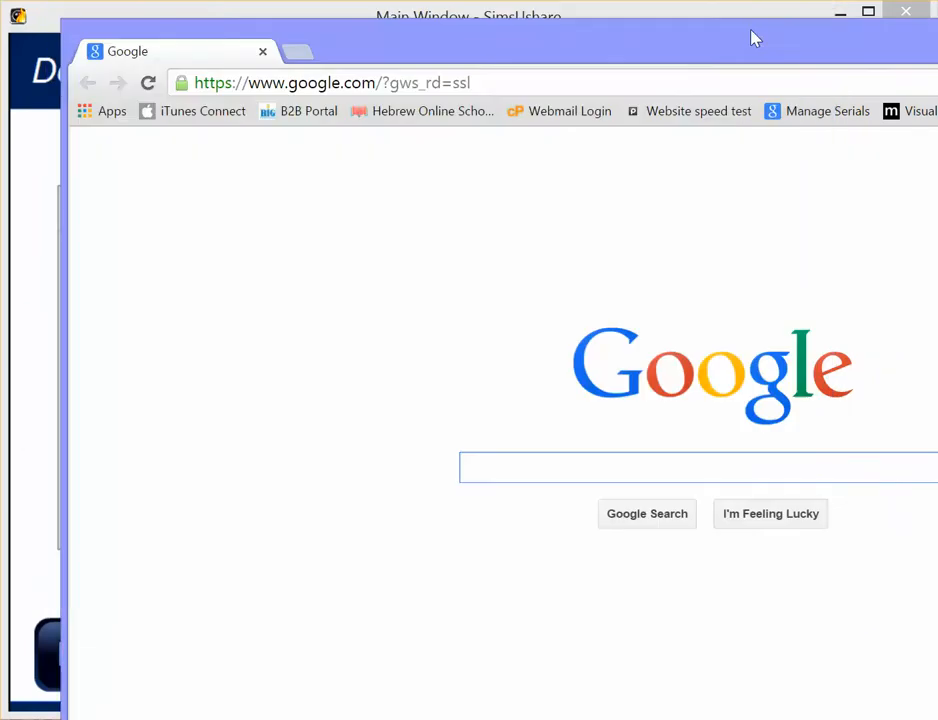
pyautogui.click(936, 27)
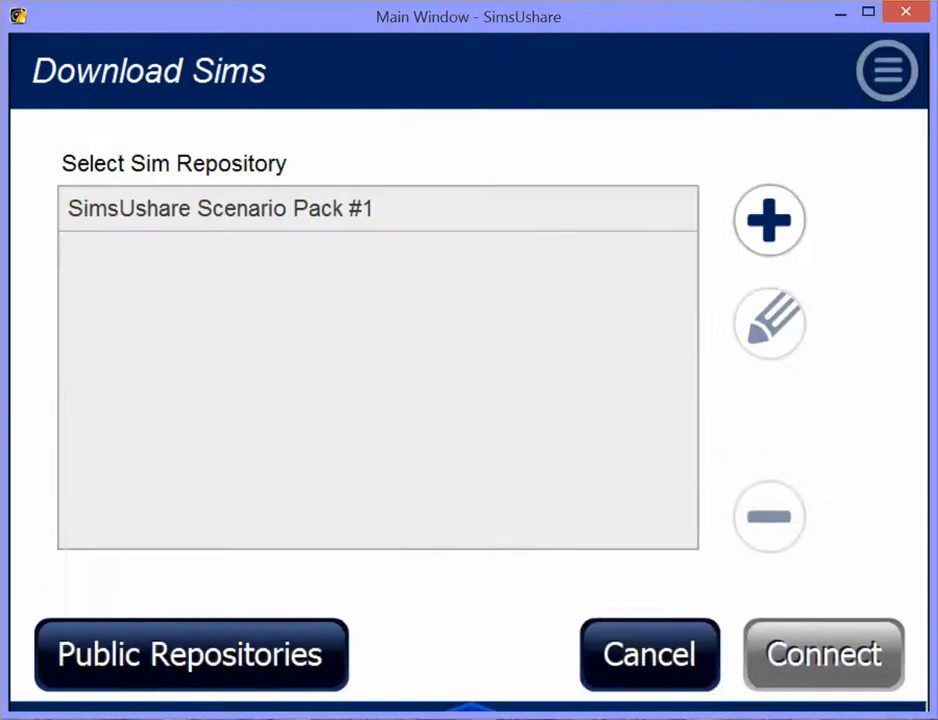
pyautogui.click(841, 12)
pyautogui.moveTo(8, 445); pyautogui.dragTo(652, 239)
pyautogui.moveTo(22, 150); pyautogui.dragTo(497, 268)
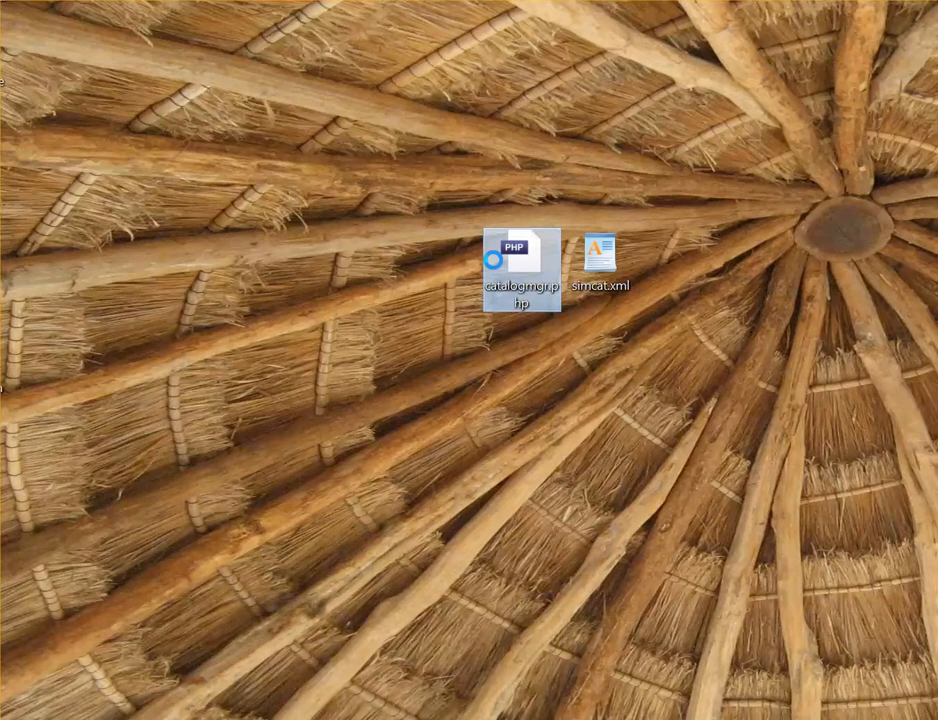
# Open catalogmgr.php in Notepad++ and move the editor higher on screen.
pyautogui.rightClick(495, 263)
pyautogui.click(402, 338)
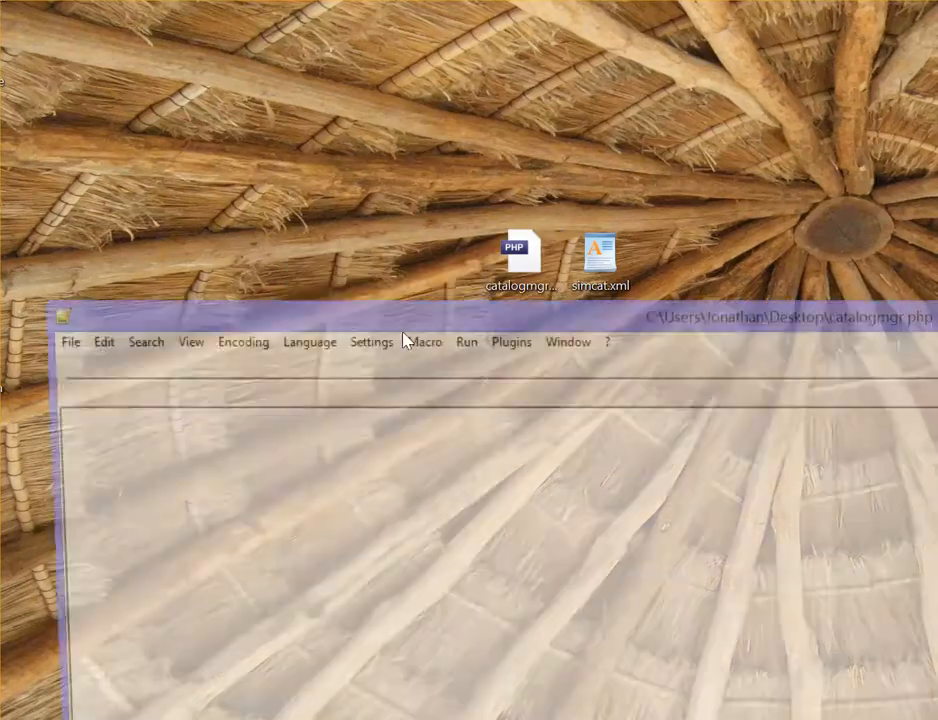
pyautogui.moveTo(409, 316); pyautogui.dragTo(465, 110)
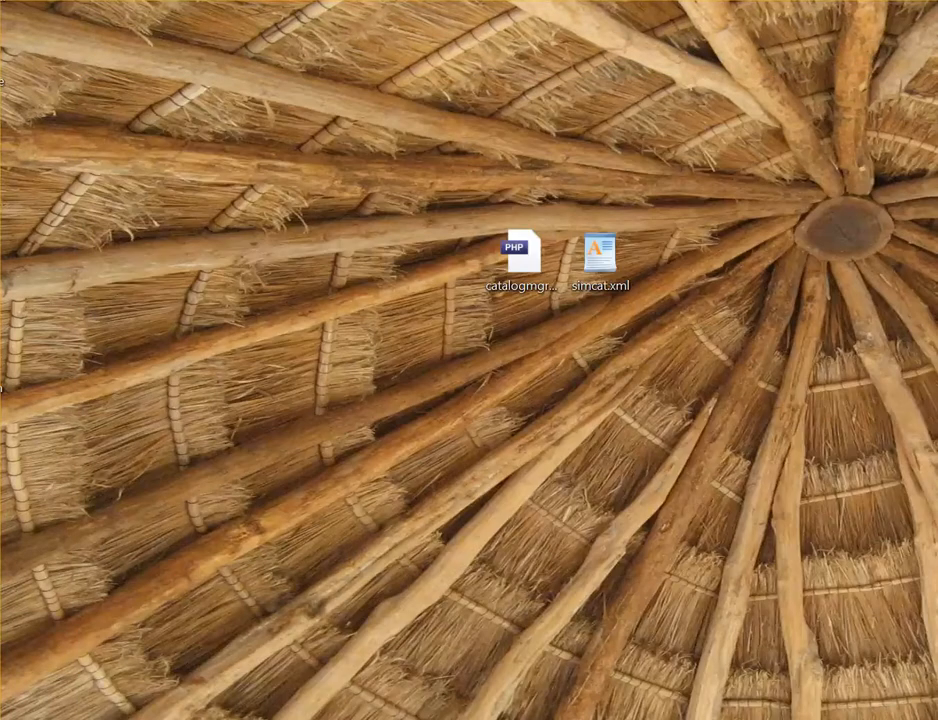
# Open simcat.xml from the desktop in Notepad++.
pyautogui.doubleClick(598, 254)
pyautogui.rightClick(597, 257)
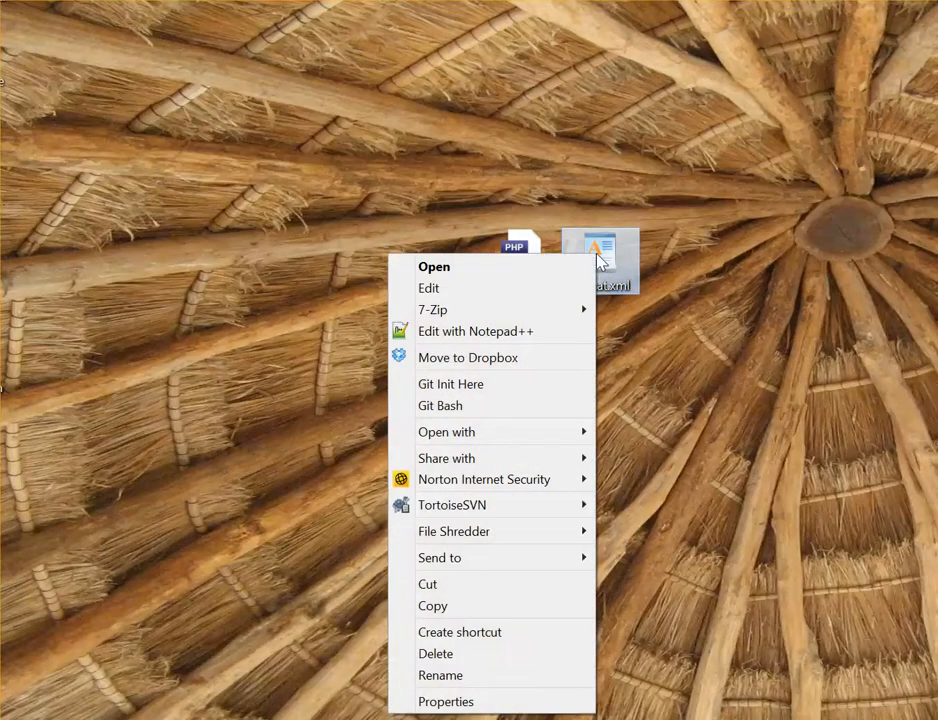
pyautogui.click(528, 332)
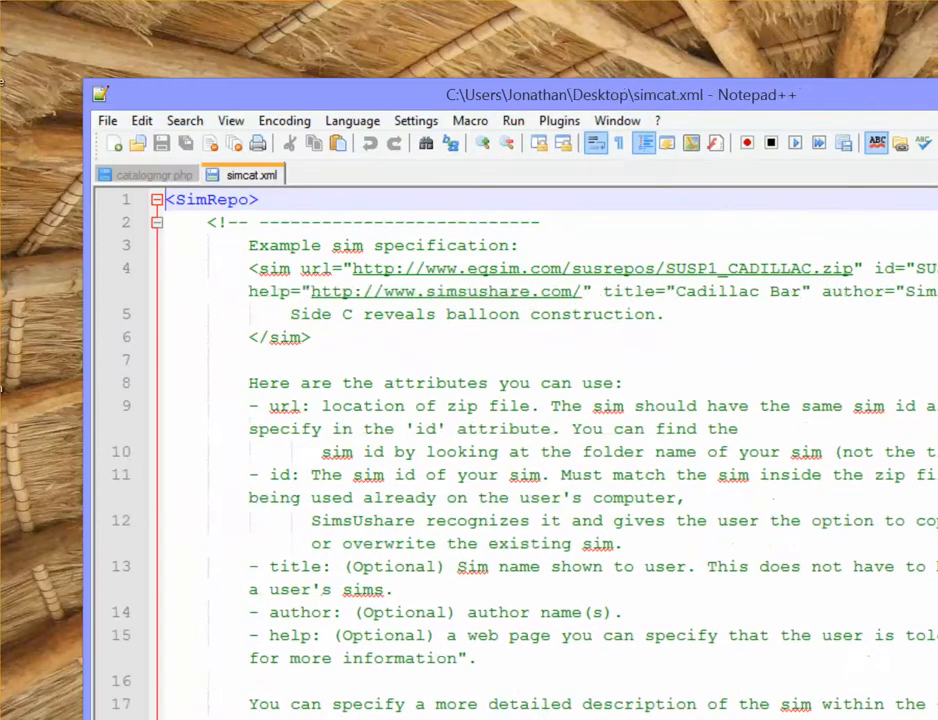
# Turn off word wrap in Notepad++ and scroll through simcat.xml.
pyautogui.moveTo(591, 100); pyautogui.dragTo(514, 39)
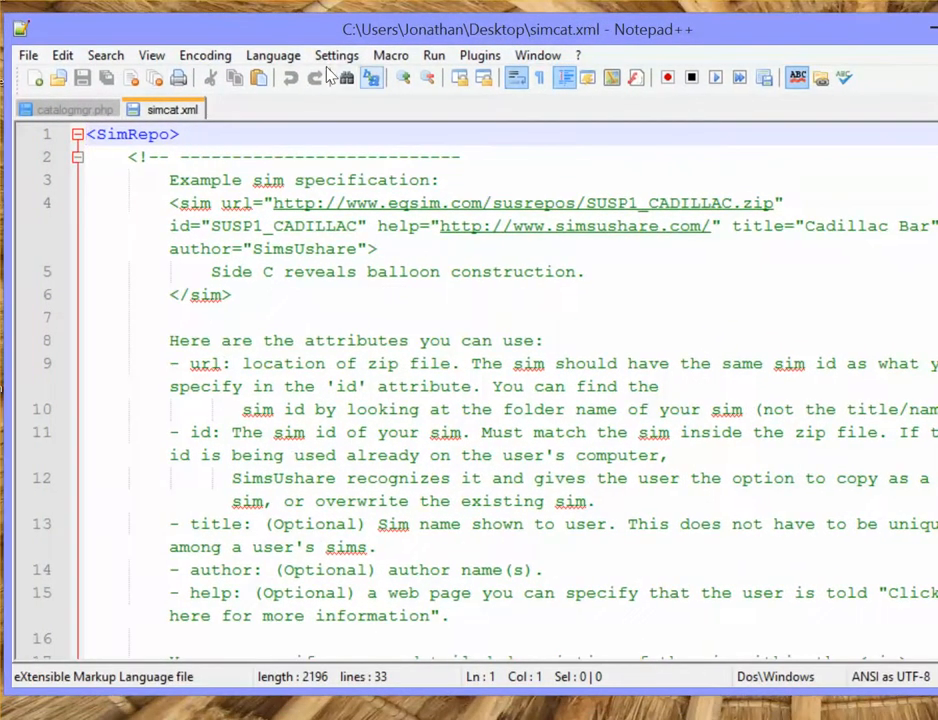
pyautogui.click(152, 57)
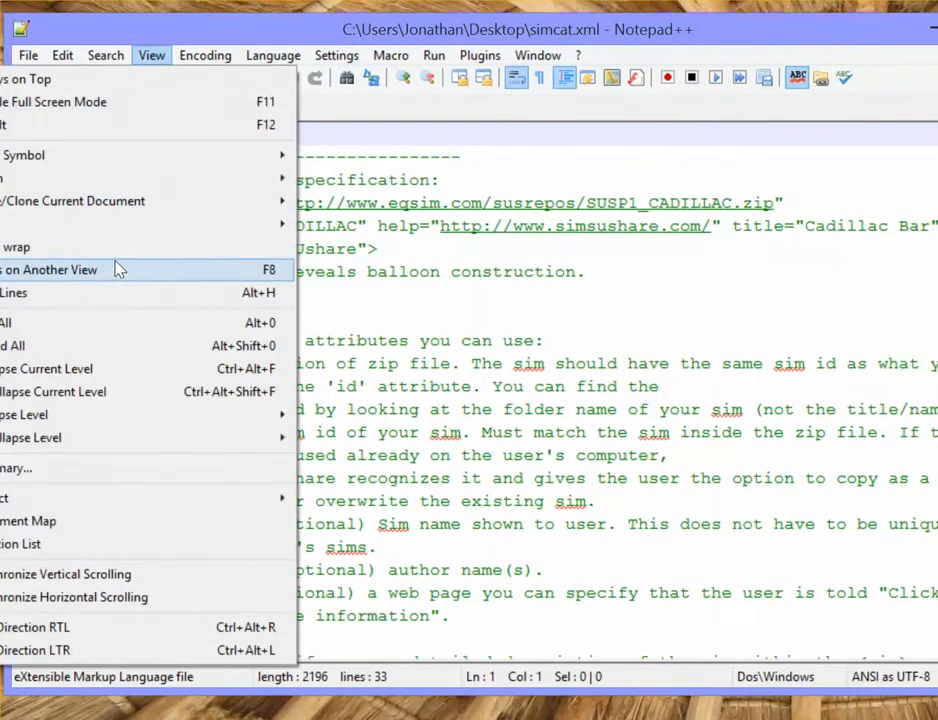
pyautogui.click(117, 248)
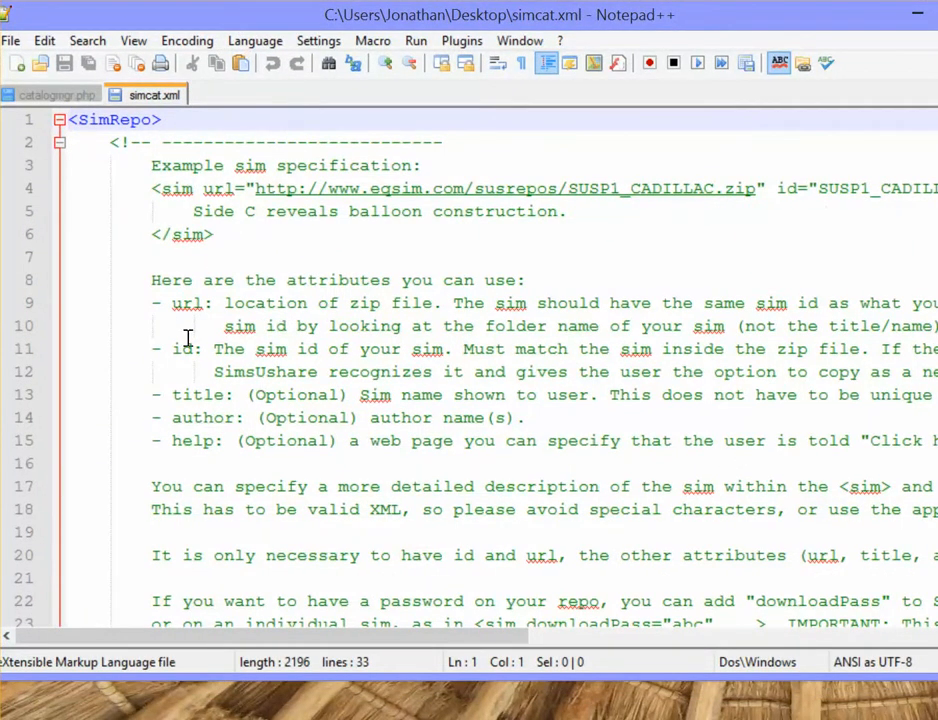
pyautogui.scroll(-3, 234, 417)
pyautogui.scroll(-1, 232, 480)
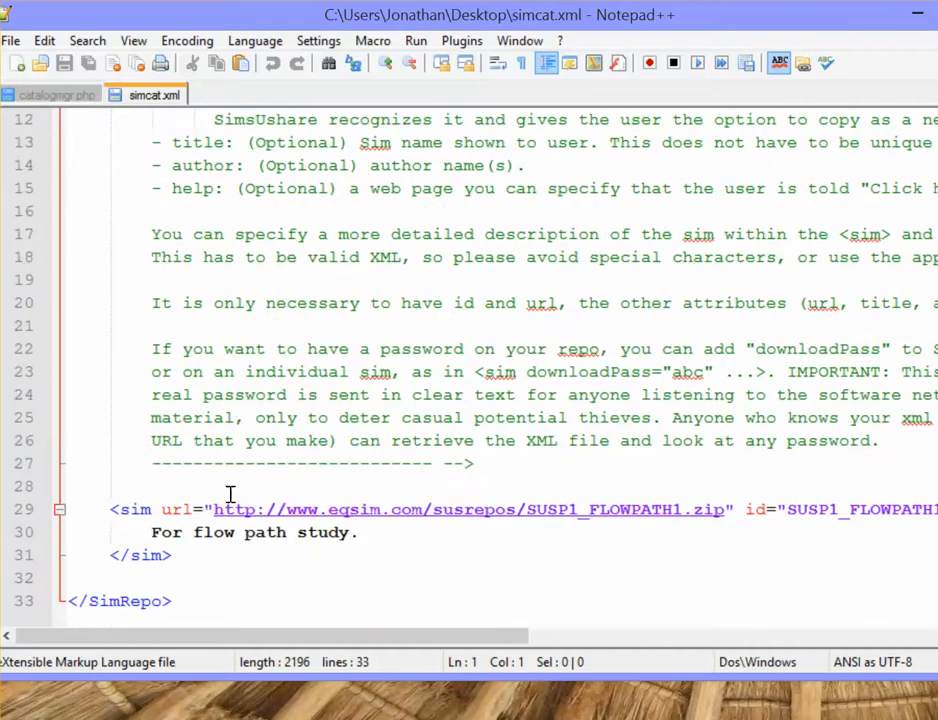
pyautogui.scroll(3, 164, 387)
pyautogui.scroll(1, 142, 249)
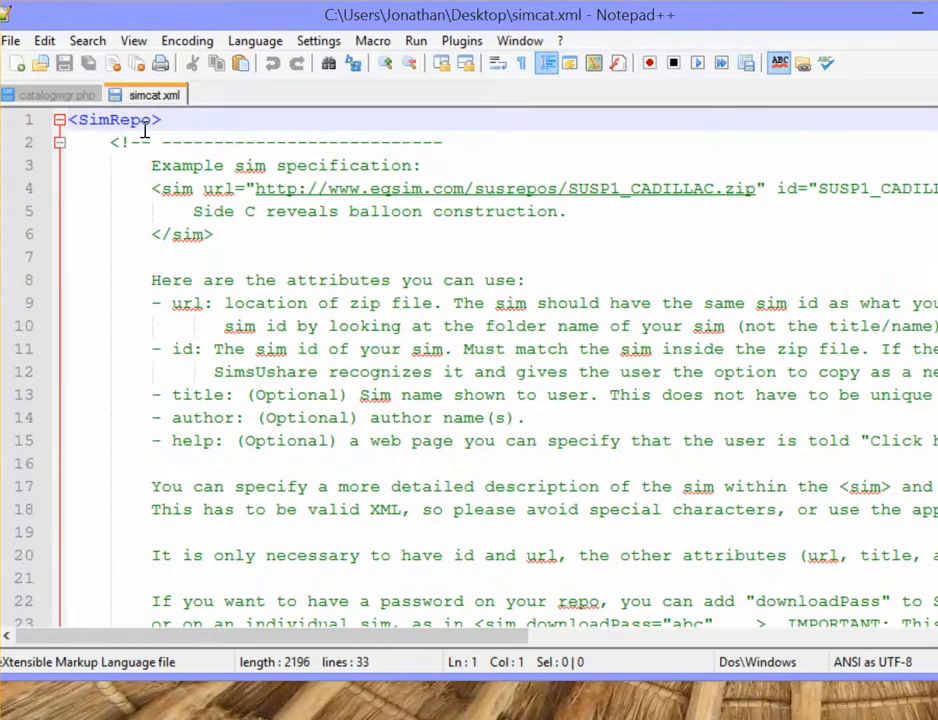
pyautogui.scroll(-2, 218, 415)
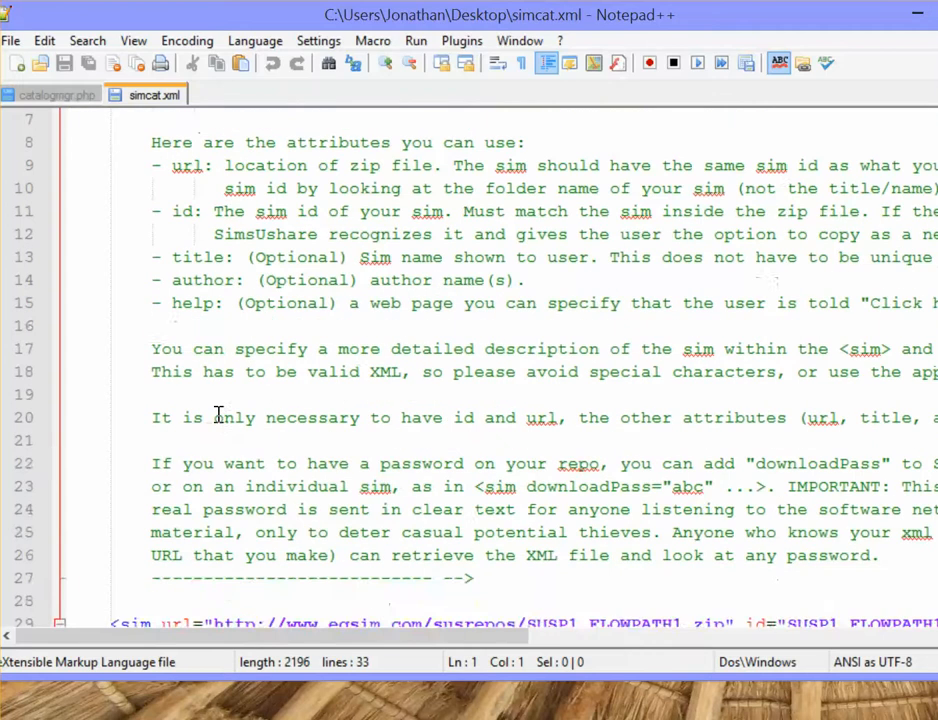
pyautogui.scroll(-2, 218, 415)
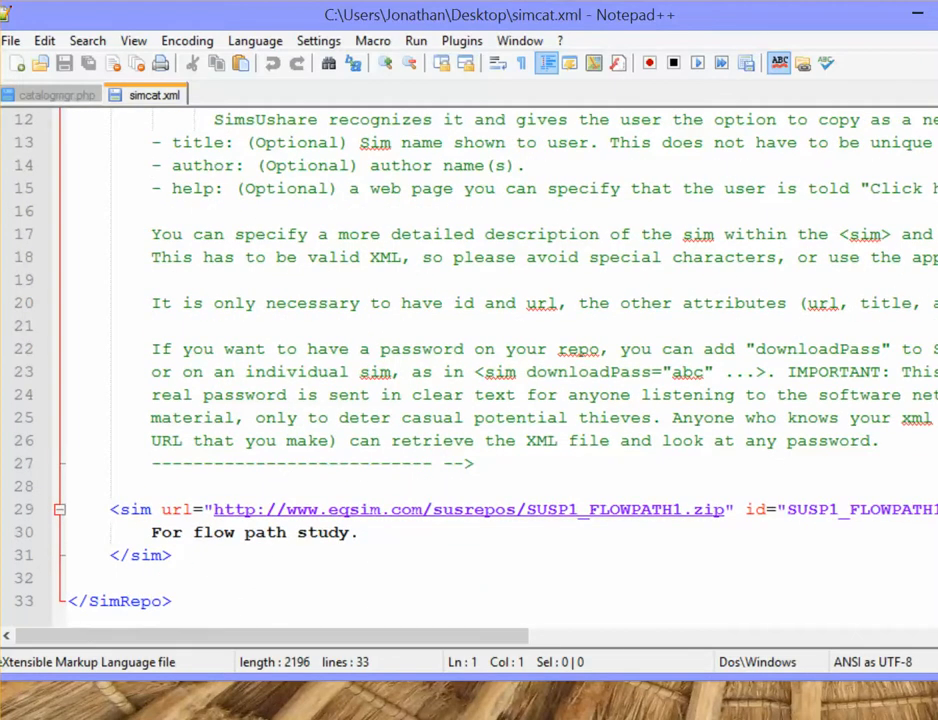
# Narrow the editor window and scroll sideways to read the SUSP1_FLOWPATH1.zip sim entry.
pyautogui.moveTo(937, 417); pyautogui.dragTo(909, 417)
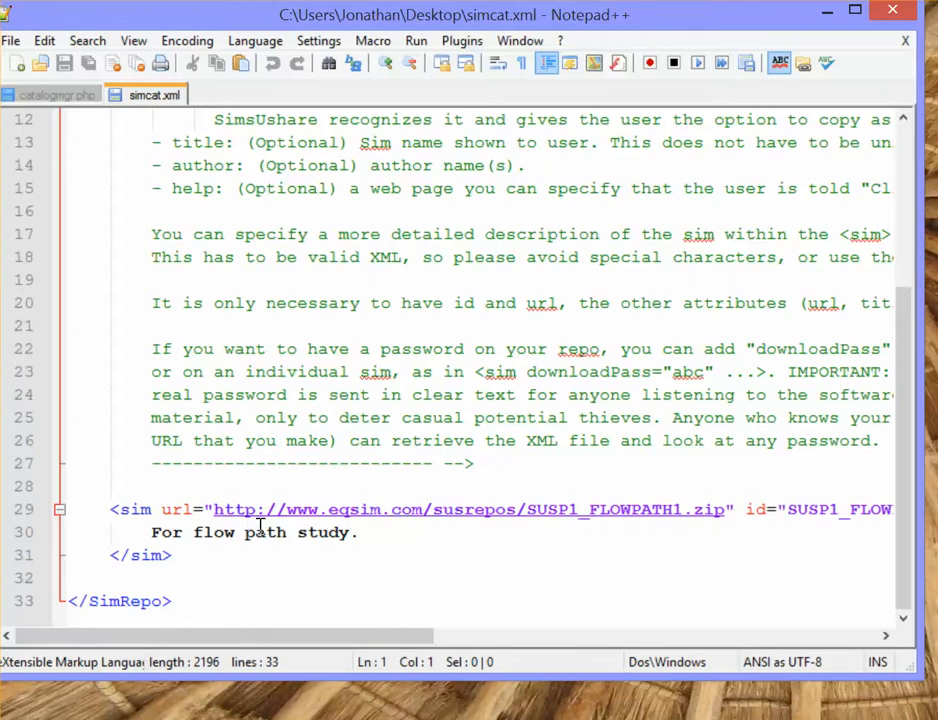
pyautogui.moveTo(329, 634); pyautogui.dragTo(541, 627)
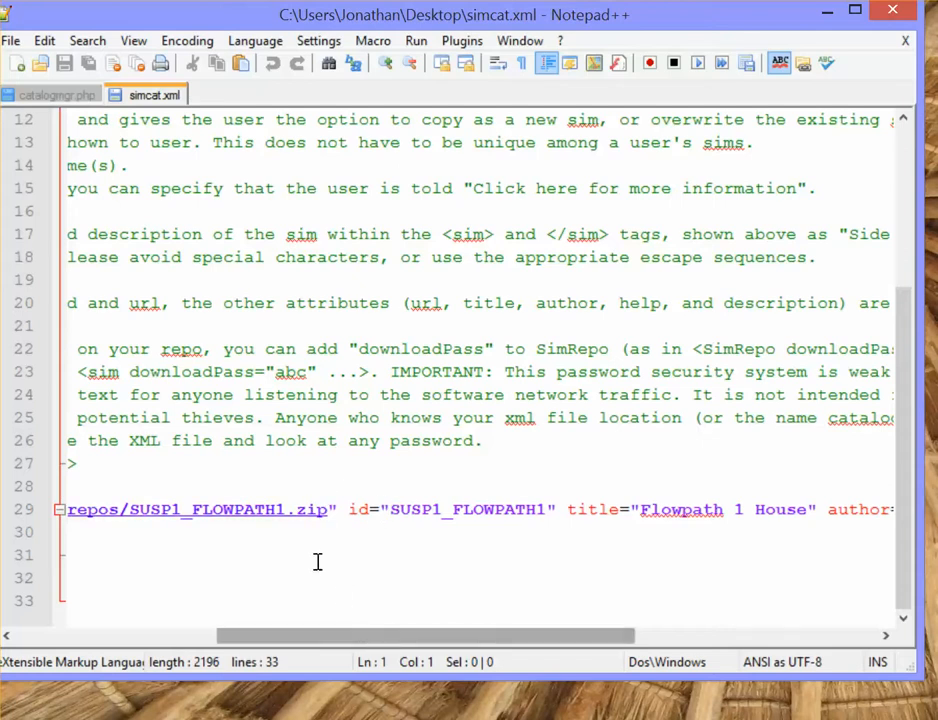
pyautogui.moveTo(345, 636); pyautogui.dragTo(498, 635)
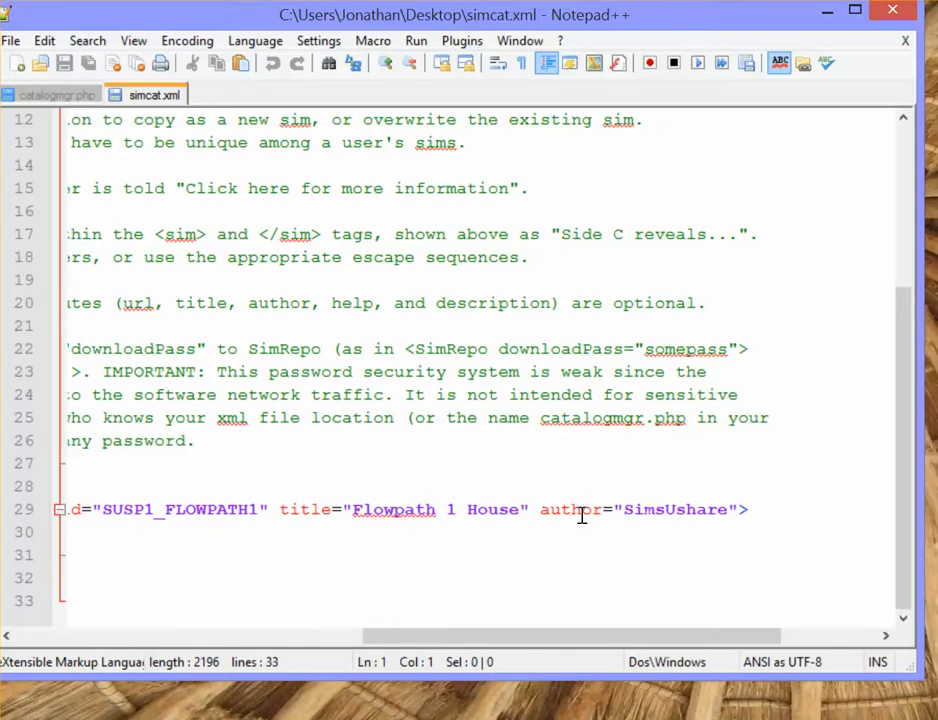
pyautogui.moveTo(519, 638); pyautogui.dragTo(188, 287)
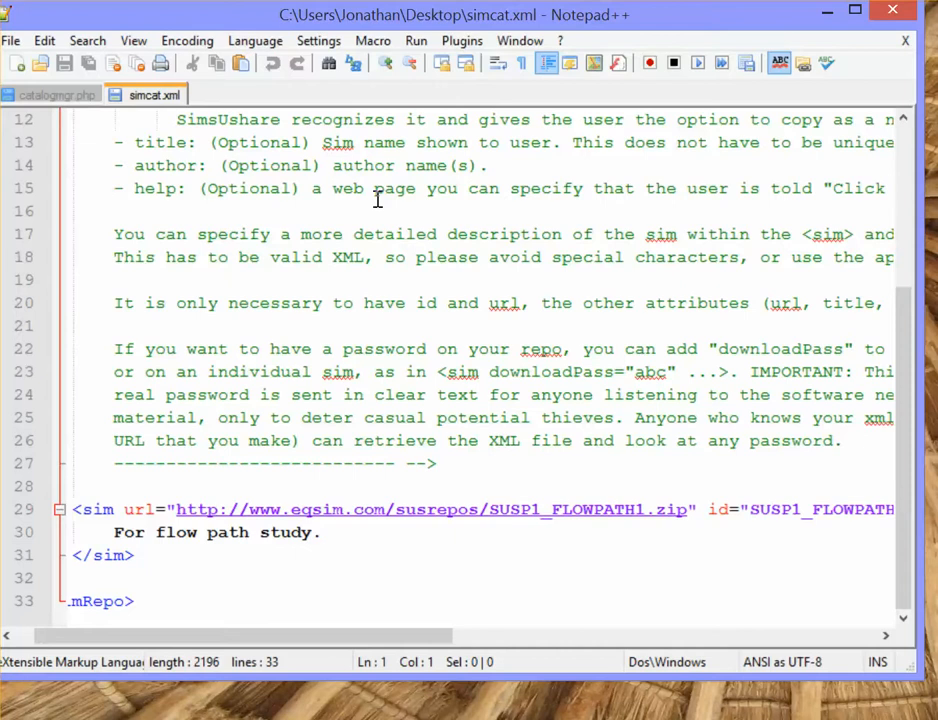
pyautogui.moveTo(379, 634); pyautogui.dragTo(316, 639)
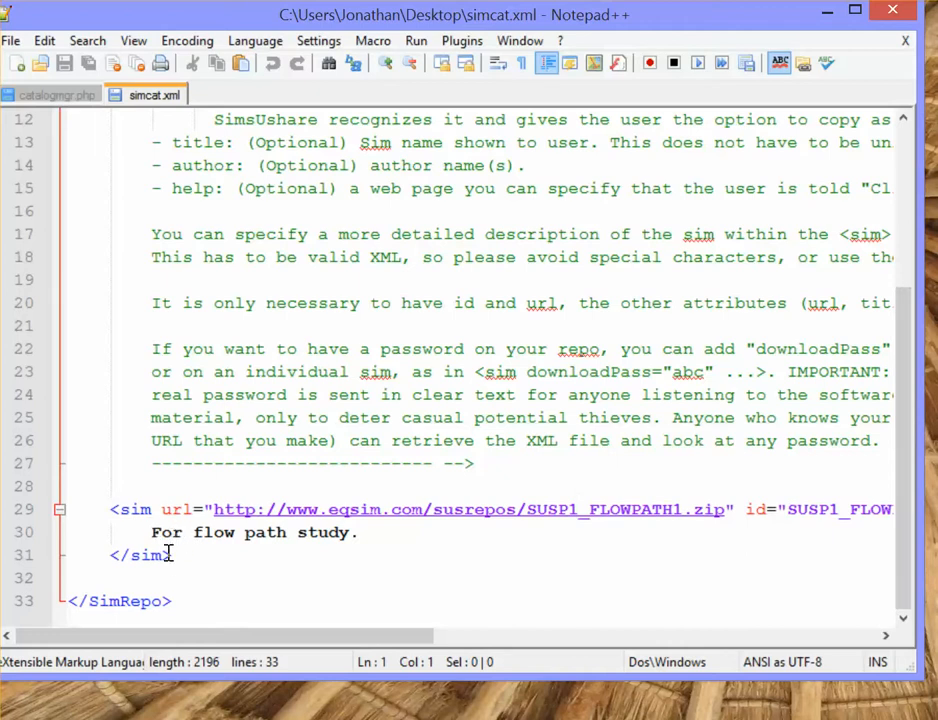
# Paste a duplicate of the FLOWPATH1 sim entry below the original.
pyautogui.moveTo(172, 555); pyautogui.dragTo(112, 513)
pyautogui.hotkey('ctrl', 'c')
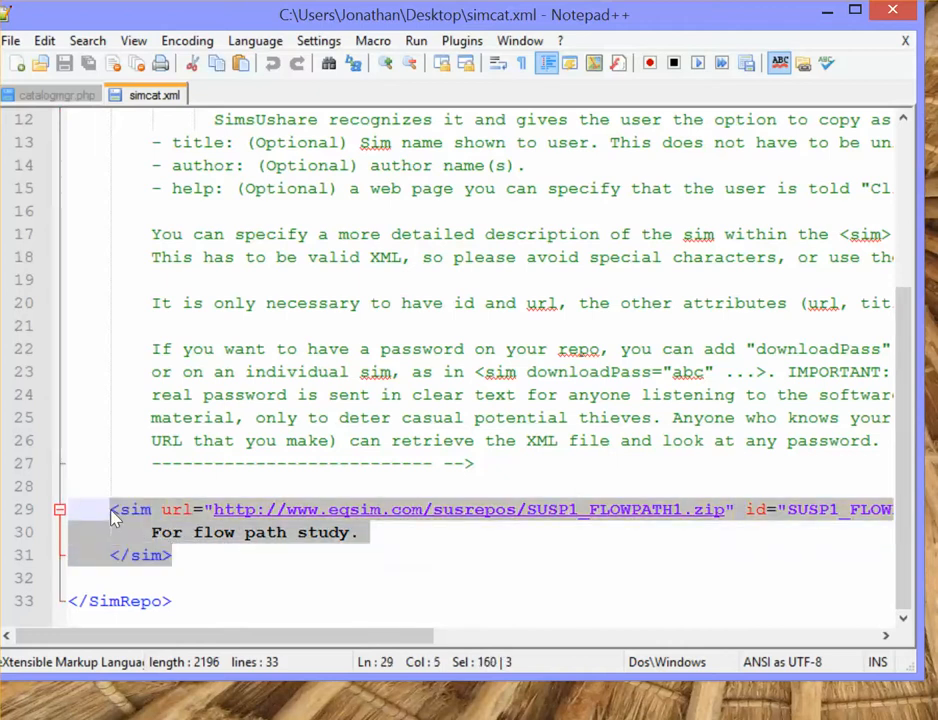
pyautogui.click(176, 555)
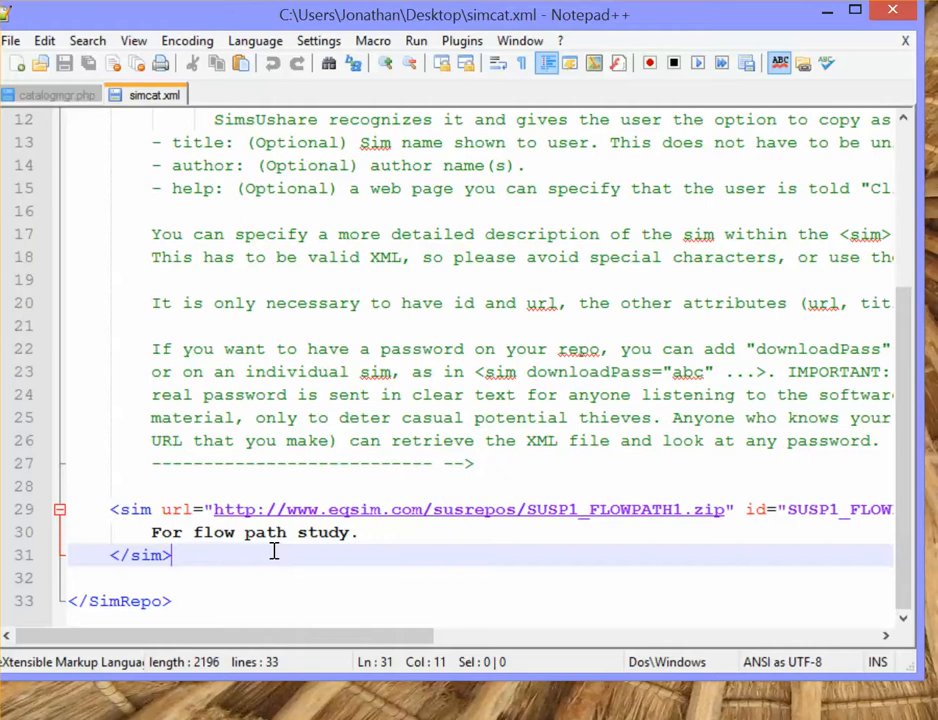
pyautogui.press('Return')
pyautogui.hotkey('ctrl', 'v')
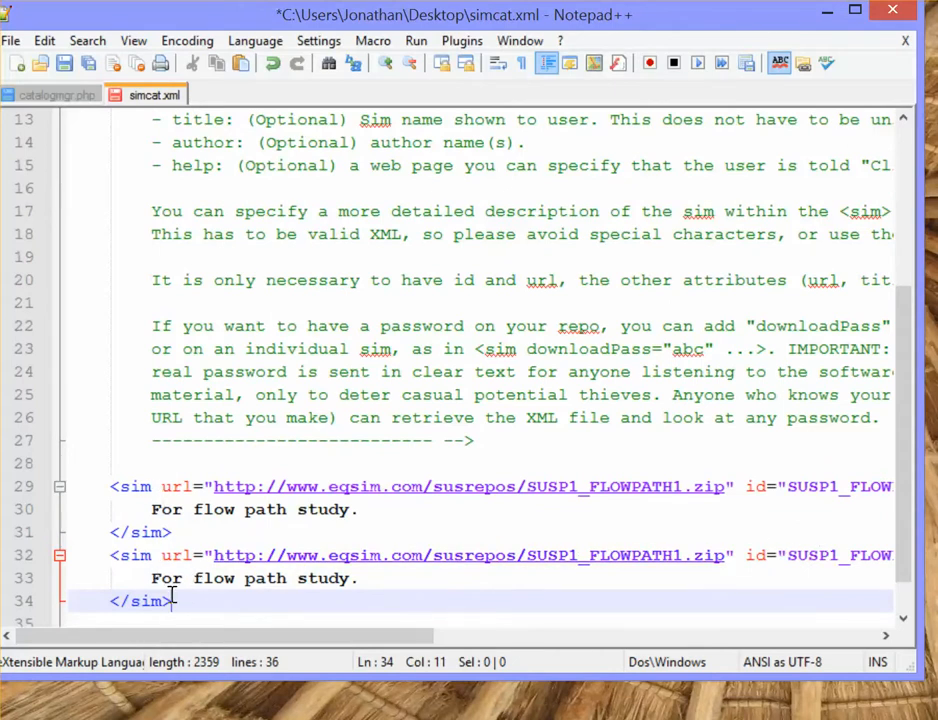
# Delete the duplicated entry, save simcat.xml, and minimize Notepad++.
pyautogui.moveTo(181, 598); pyautogui.dragTo(110, 566)
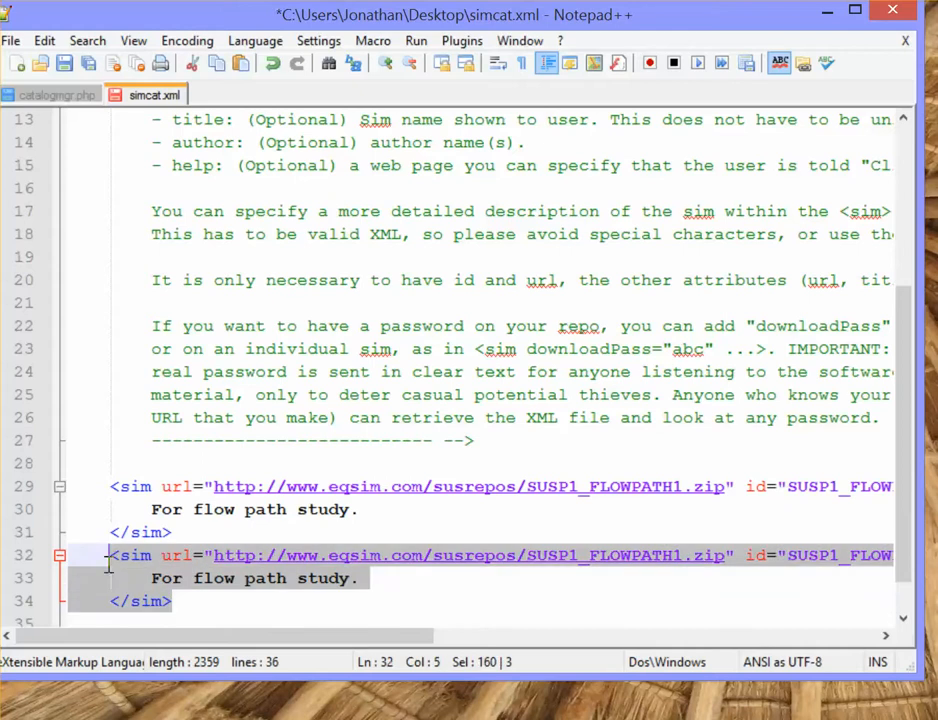
pyautogui.press('BackSpace')
pyautogui.press('BackSpace')
pyautogui.press('BackSpace')
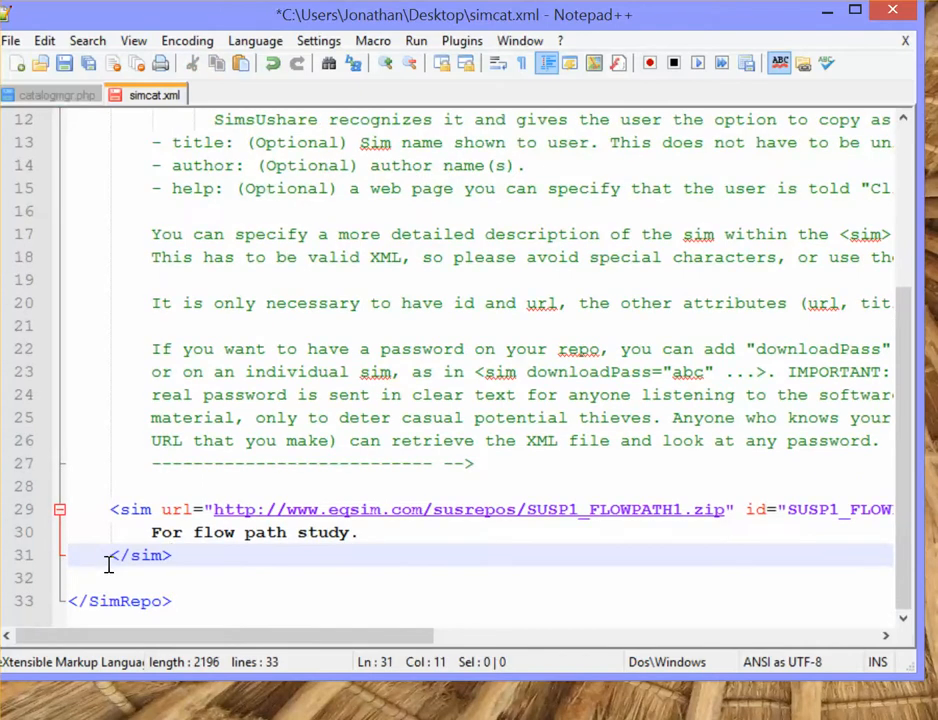
pyautogui.hotkey('ctrl', 's')
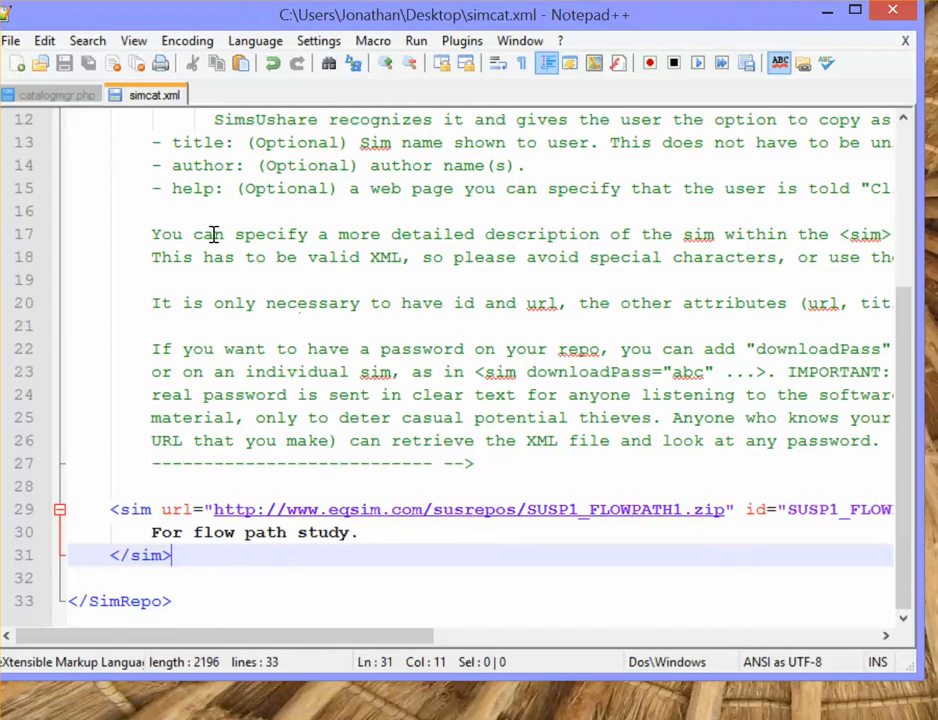
pyautogui.click(828, 13)
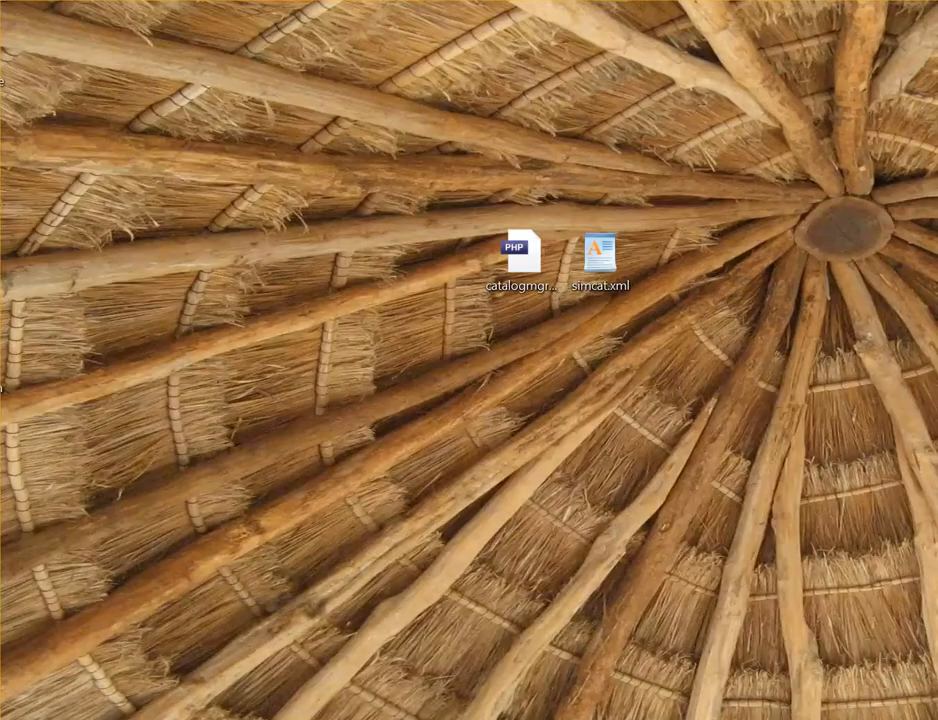
# Create and open a simrepos folder inside public_html on the server.
pyautogui.moveTo(937, 58); pyautogui.dragTo(570, 31)
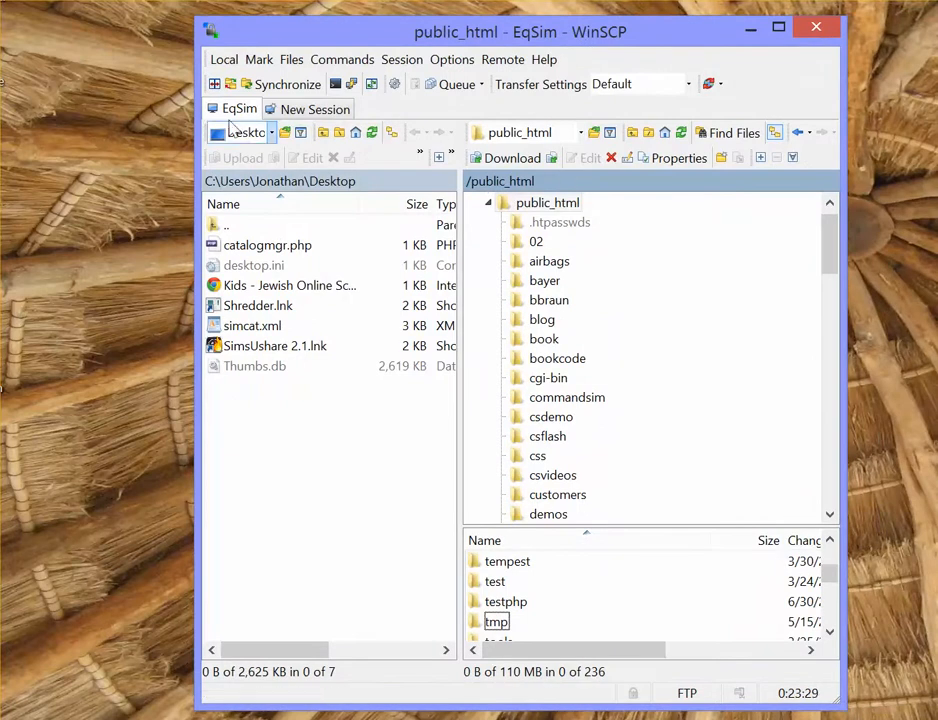
pyautogui.click(540, 213)
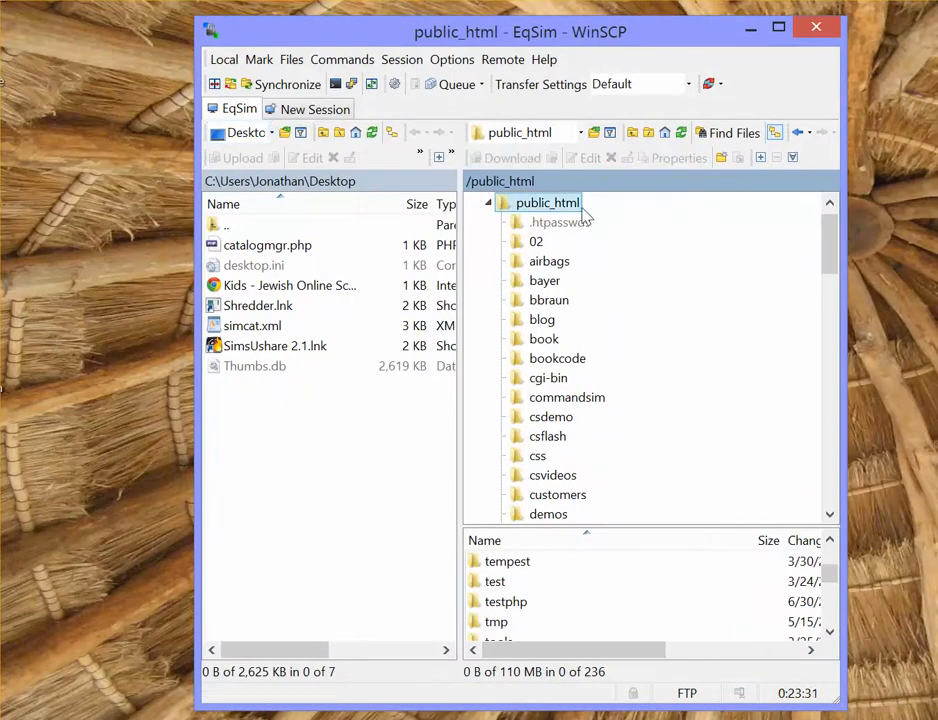
pyautogui.click(721, 158)
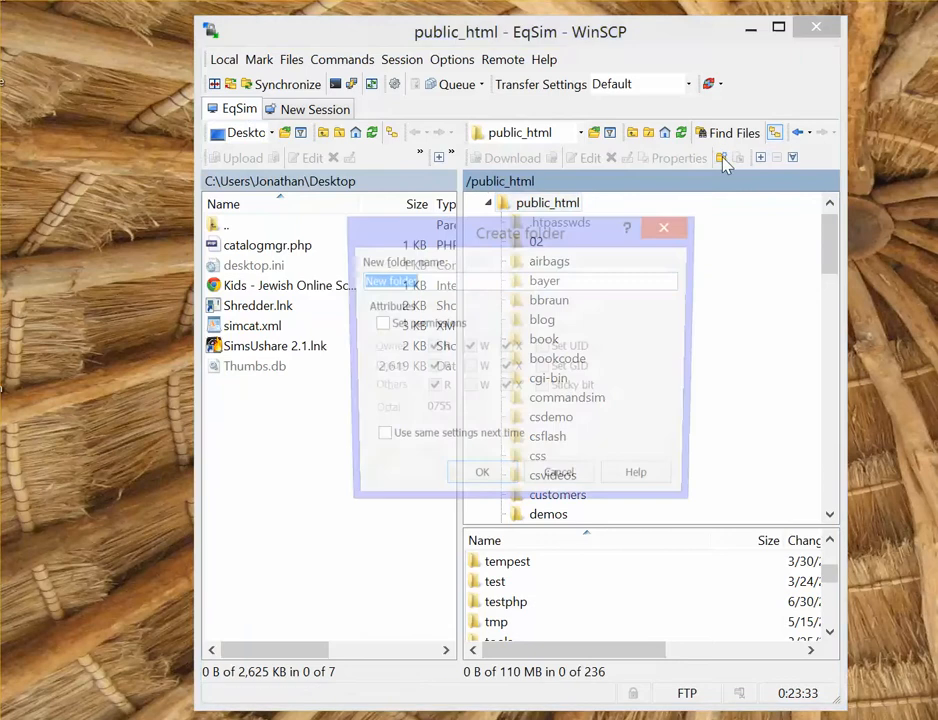
pyautogui.write('simrepos')
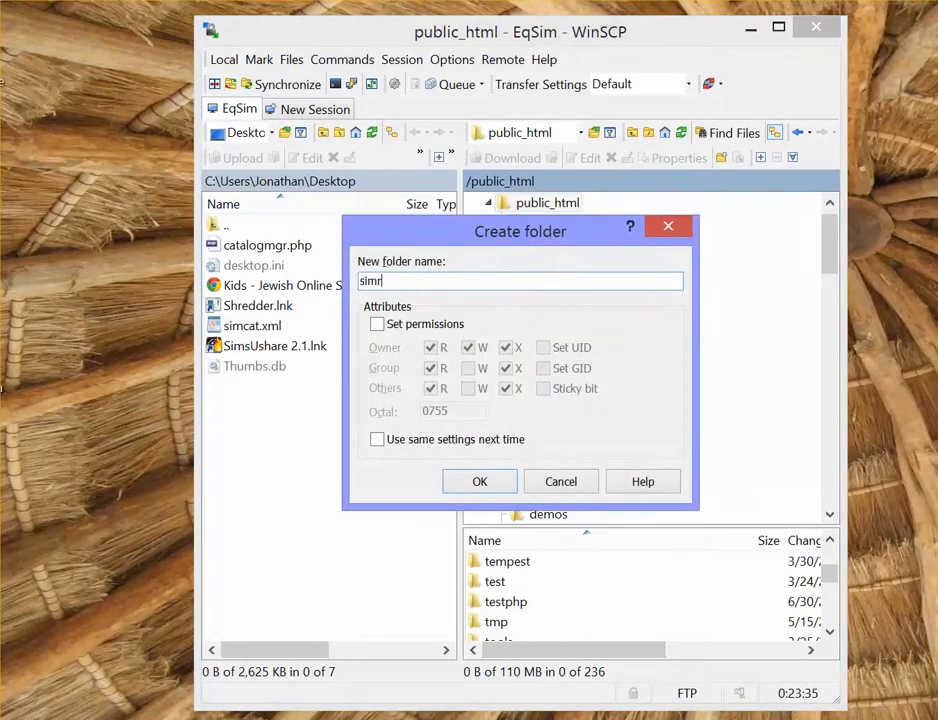
pyautogui.click(493, 480)
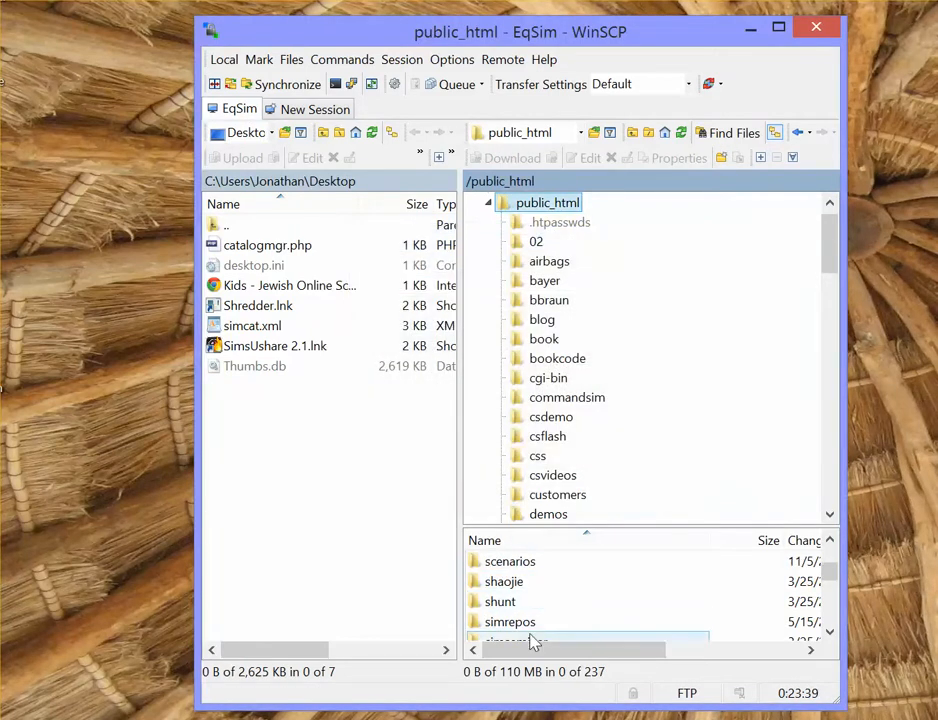
pyautogui.doubleClick(531, 622)
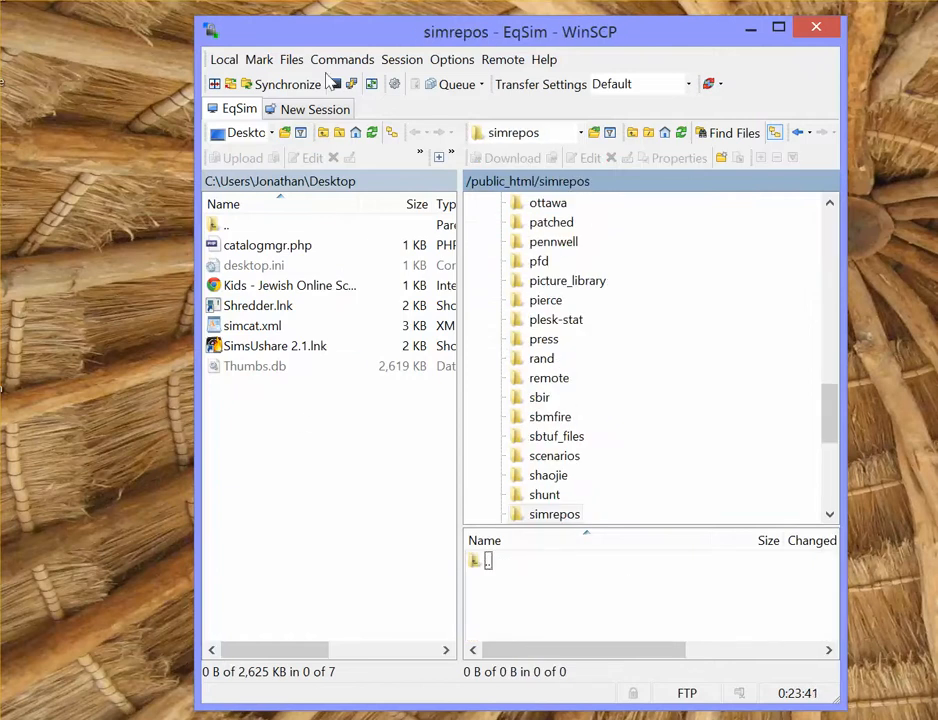
# Upload catalogmgr.php and simcat.xml from the desktop into simrepos.
pyautogui.moveTo(340, 45); pyautogui.dragTo(787, 82)
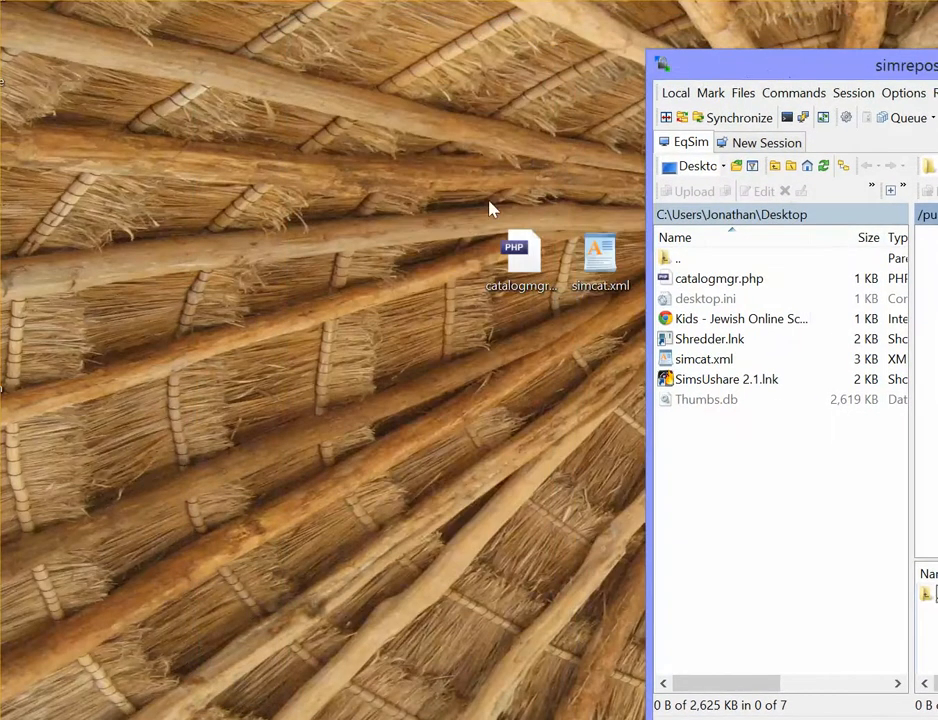
pyautogui.moveTo(478, 224); pyautogui.dragTo(605, 272)
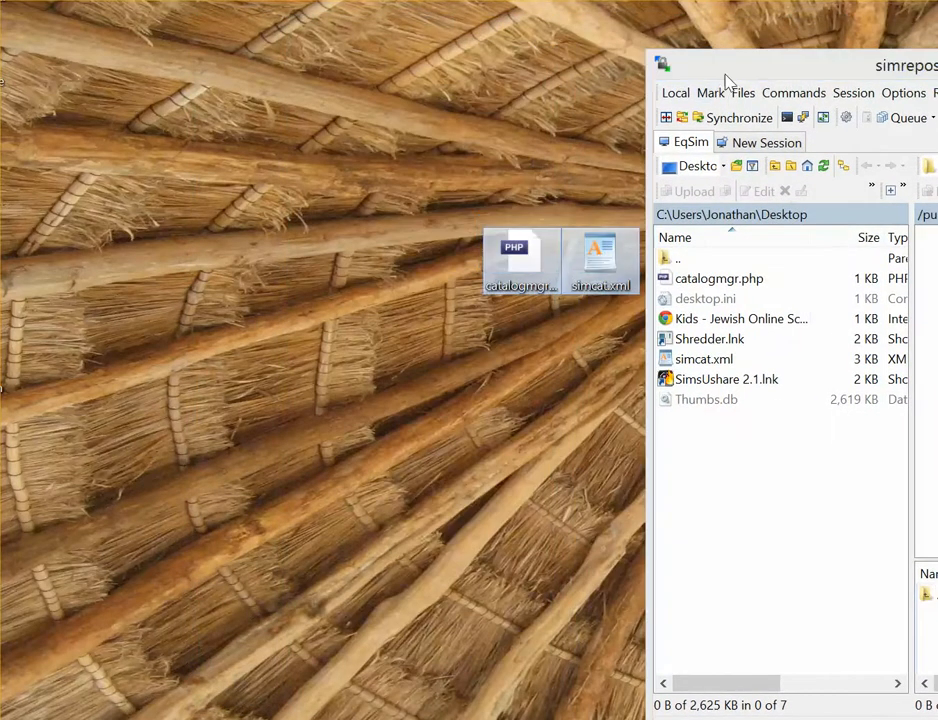
pyautogui.click(724, 110)
pyautogui.moveTo(717, 60); pyautogui.dragTo(0, 0)
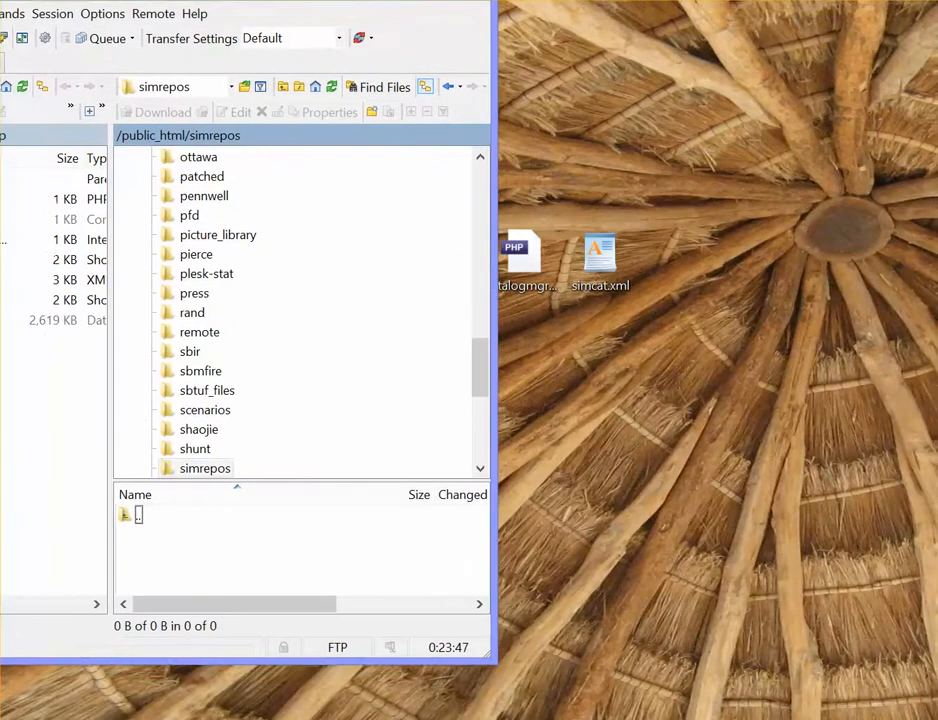
pyautogui.moveTo(600, 258); pyautogui.dragTo(208, 559)
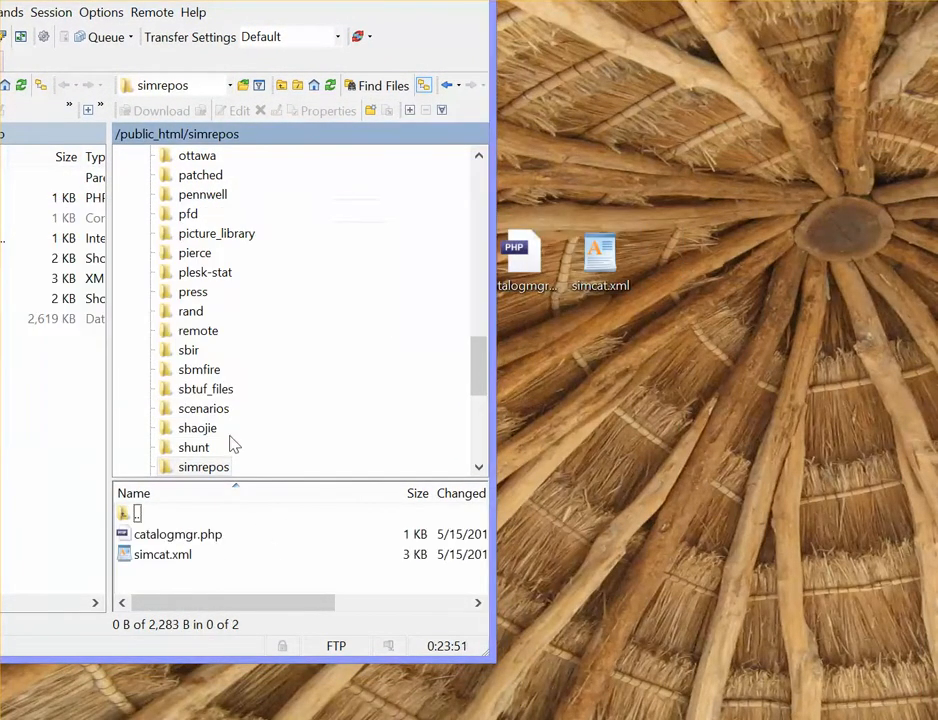
pyautogui.moveTo(60, 0); pyautogui.dragTo(937, 100)
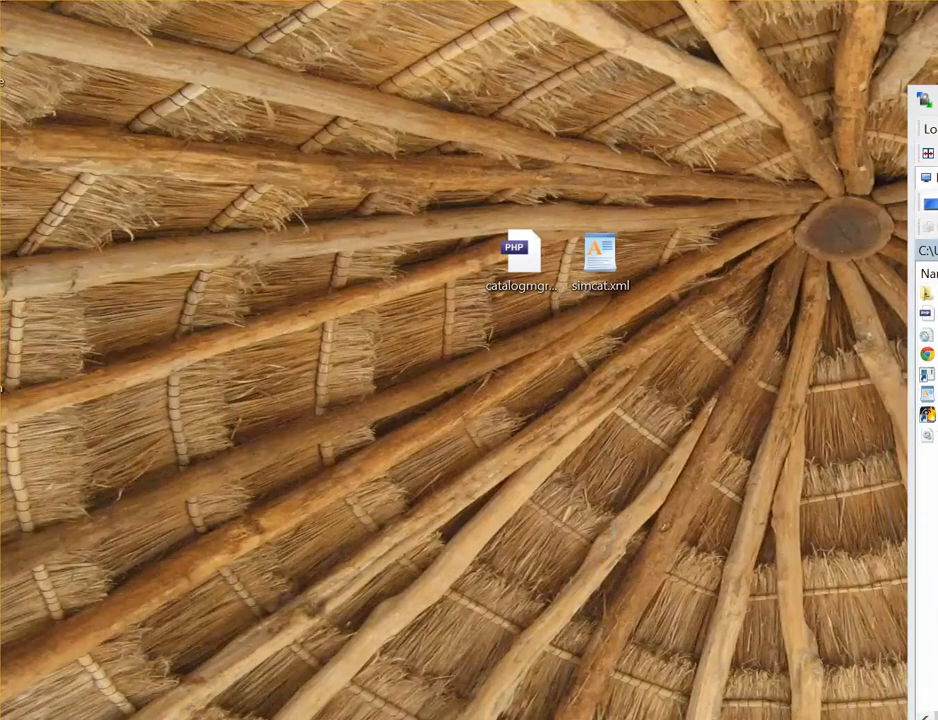
pyautogui.hotkey('alt', 'Tab')
pyautogui.click(757, 250)
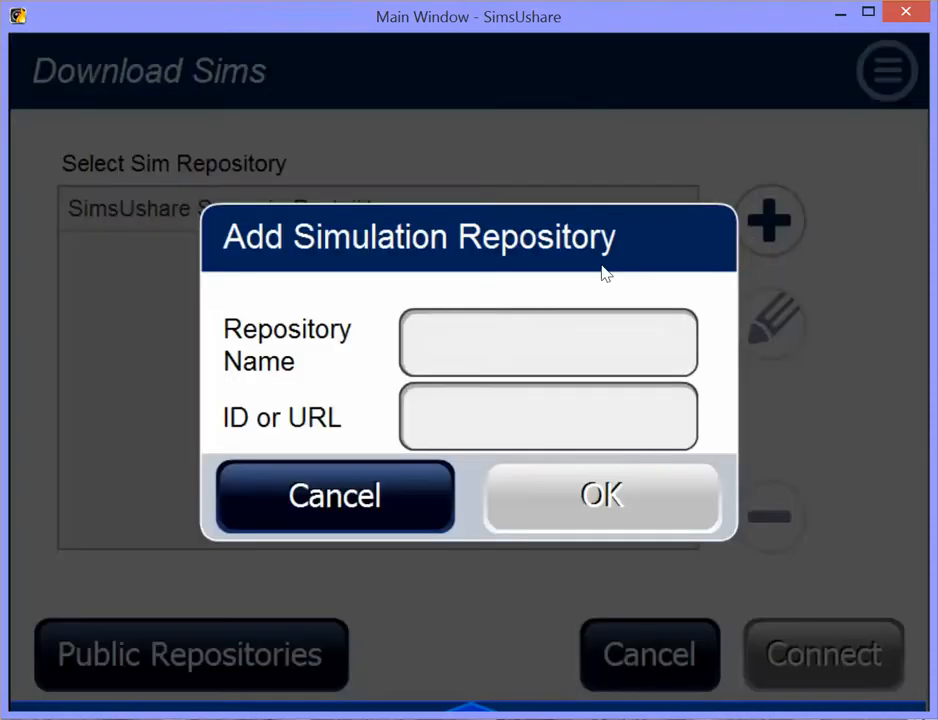
pyautogui.write('Jonathan Repo')
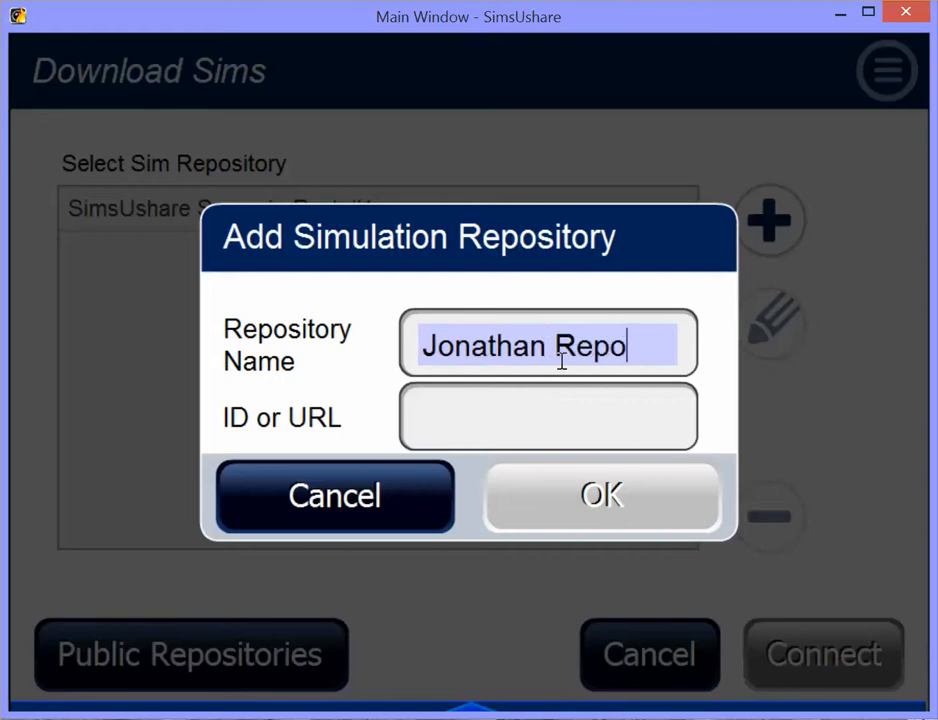
pyautogui.click(552, 424)
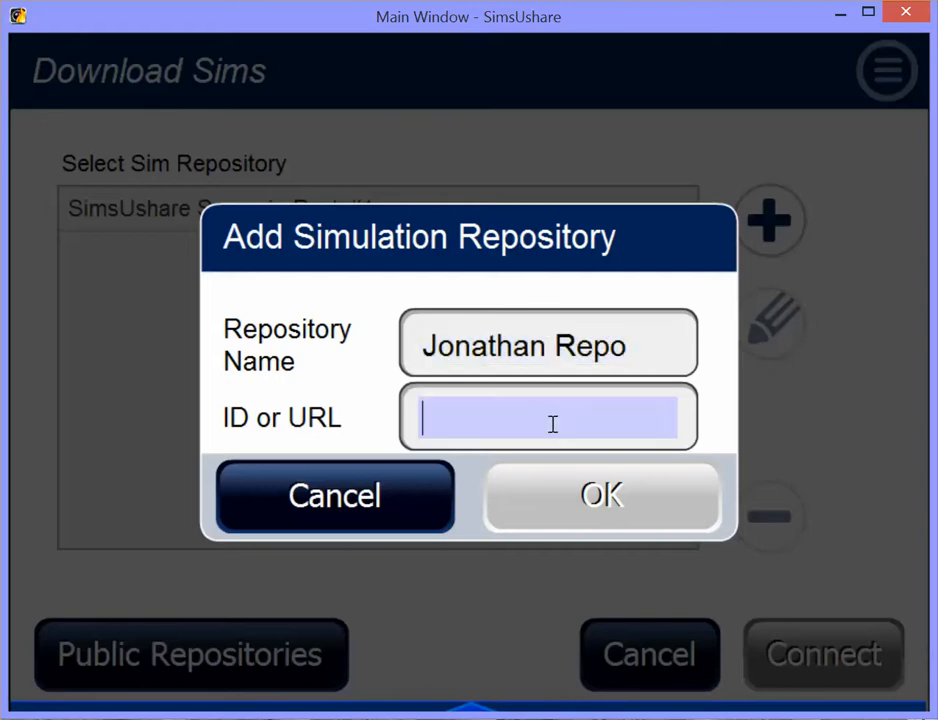
pyautogui.write('www.eqsim.com')
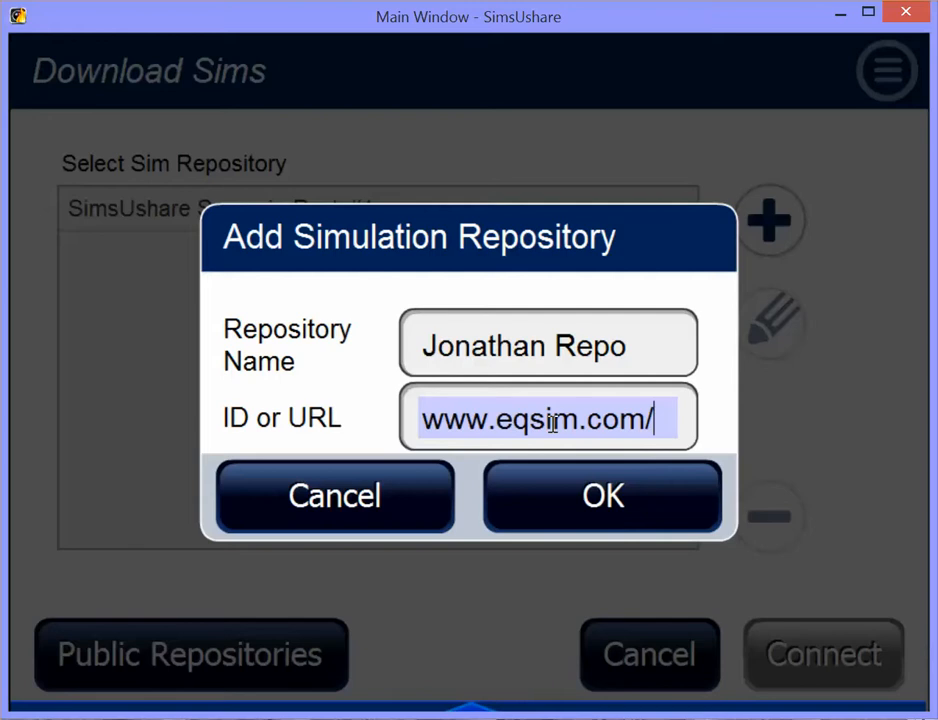
pyautogui.write('/simrepo')
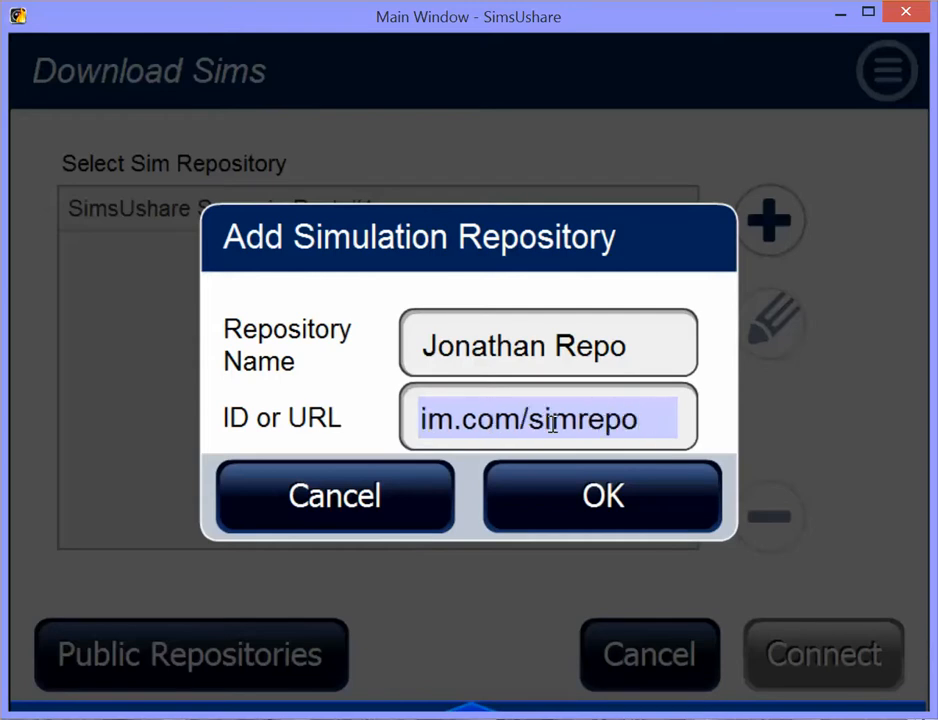
pyautogui.write('s')
pyautogui.click(580, 500)
pyautogui.click(480, 513)
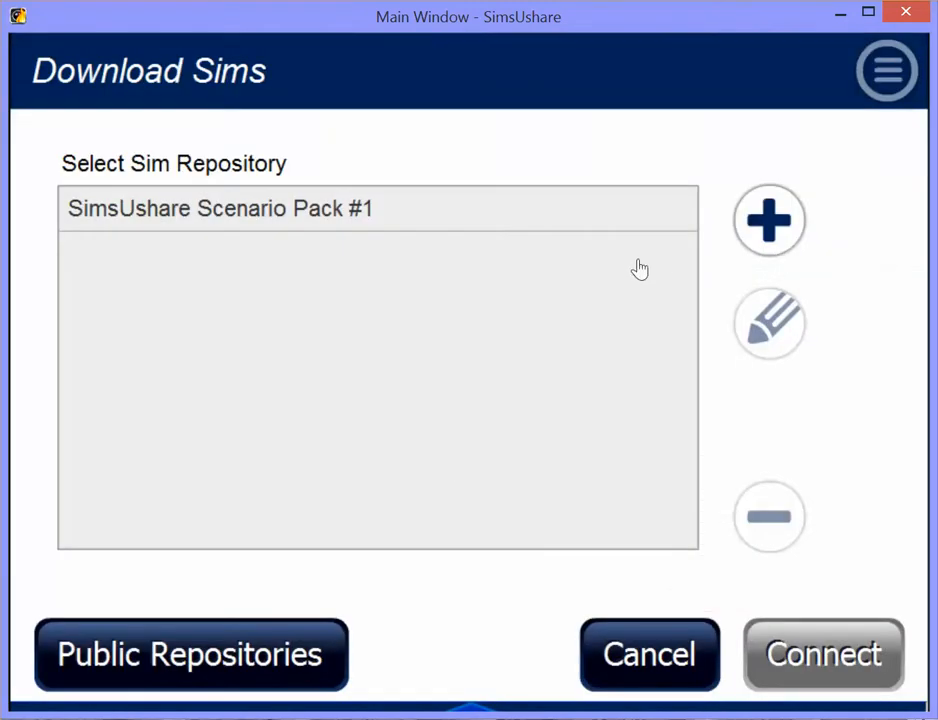
pyautogui.click(770, 221)
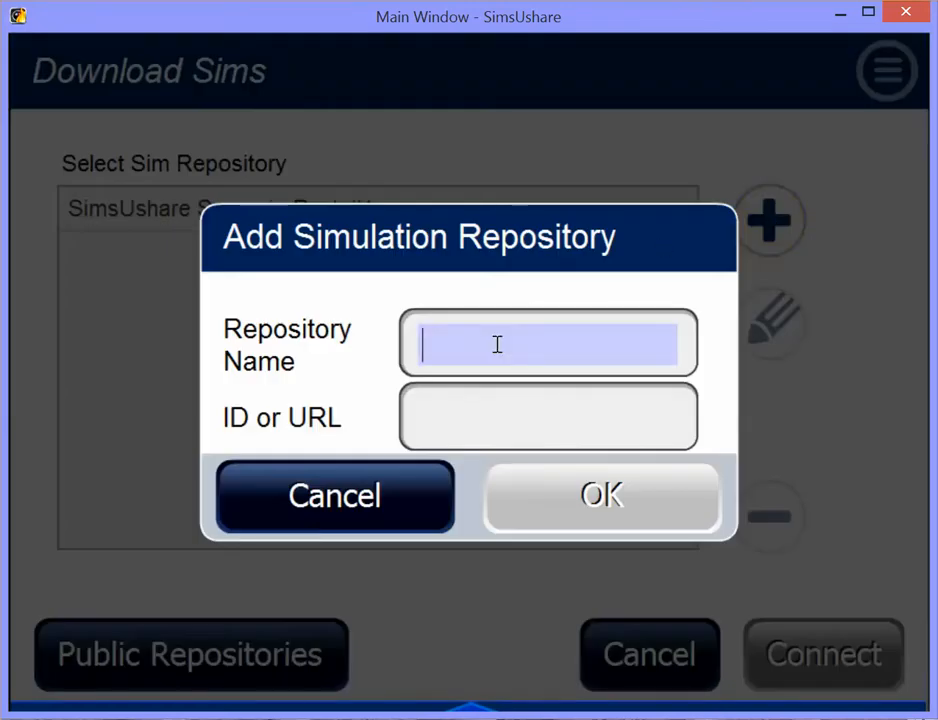
pyautogui.write('Jonathan Repo')
pyautogui.press('Tab')
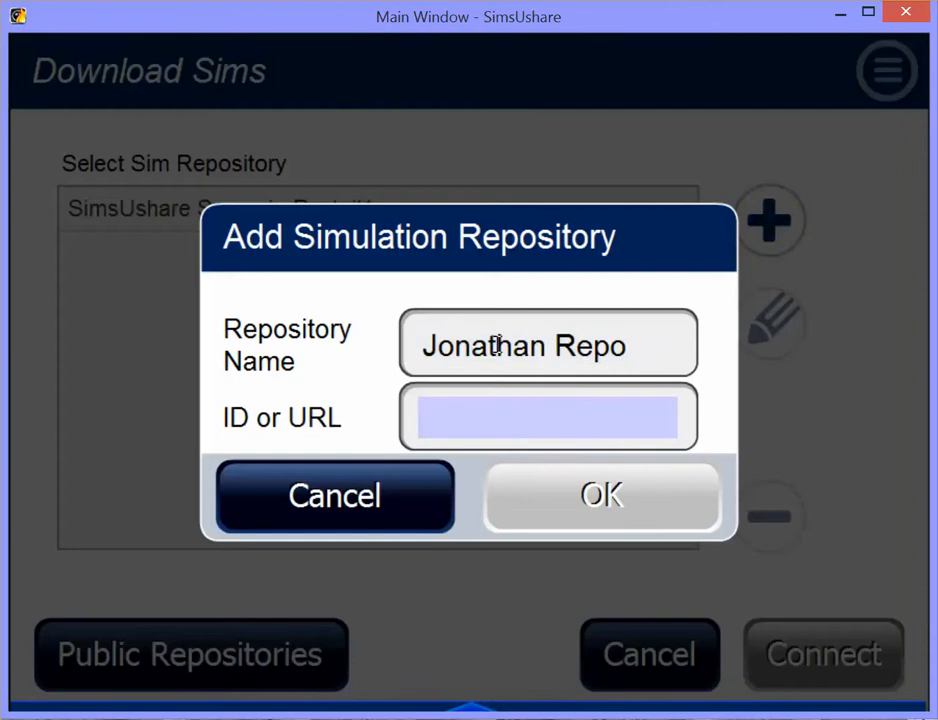
pyautogui.write('http://www.eqsim')
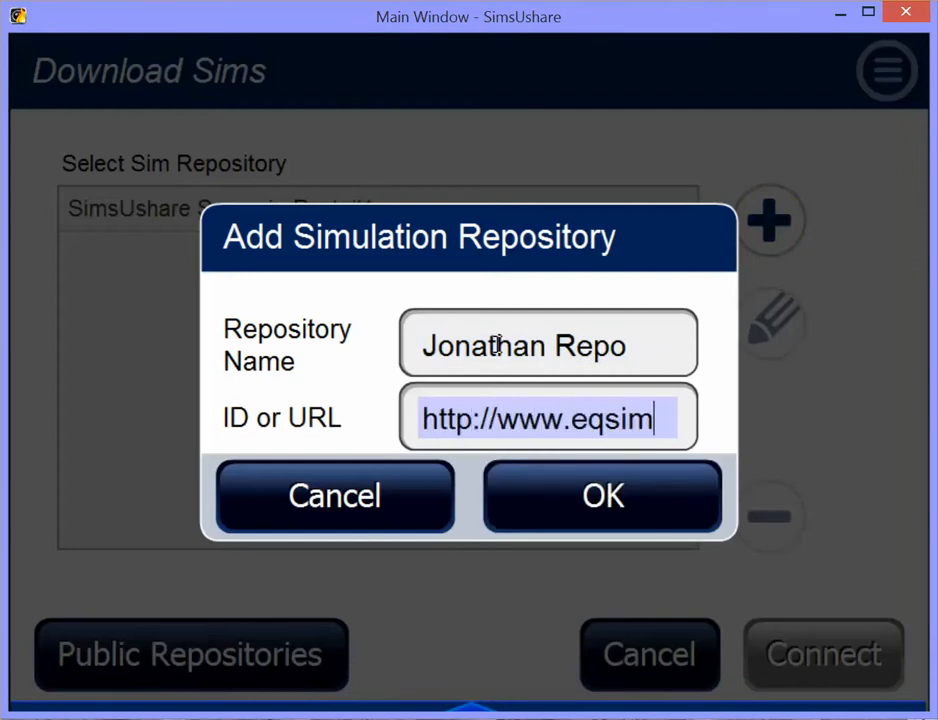
pyautogui.write('.com/sim')
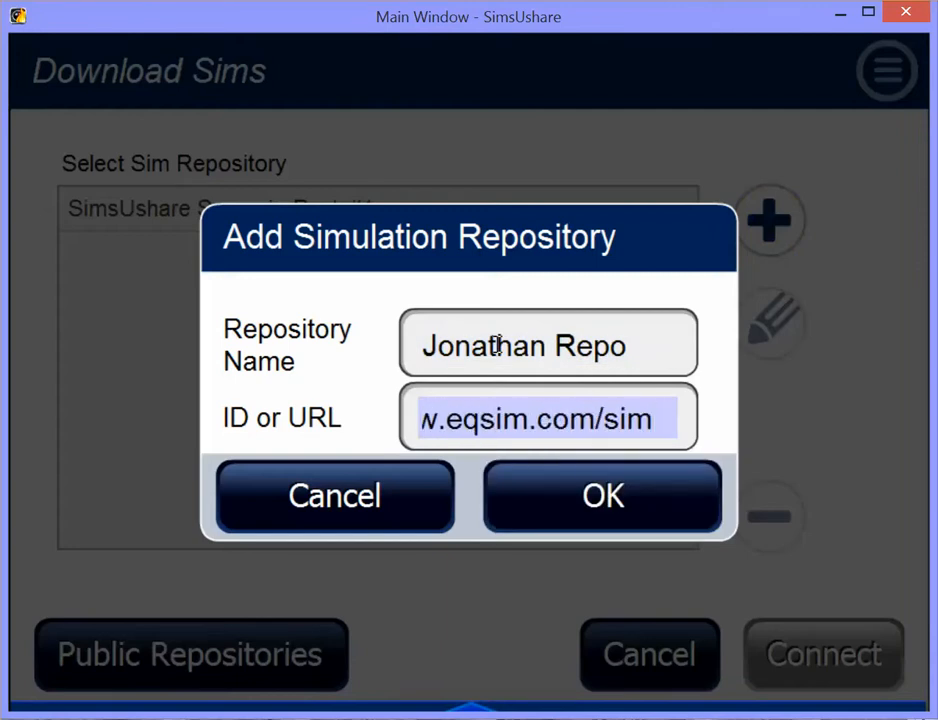
pyautogui.write('repo')
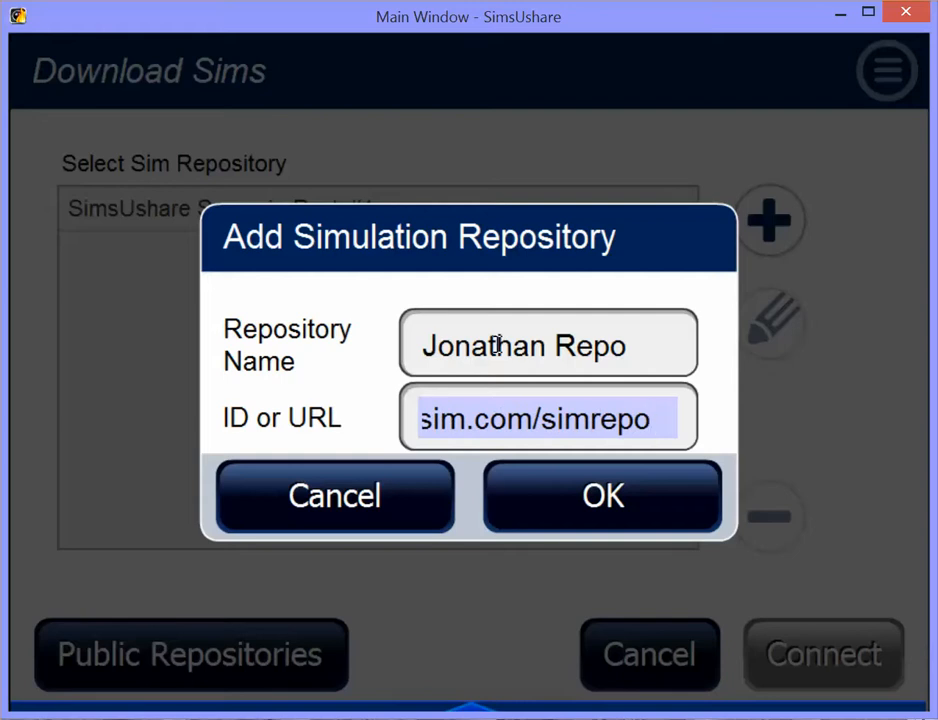
pyautogui.write('s/')
pyautogui.click(555, 490)
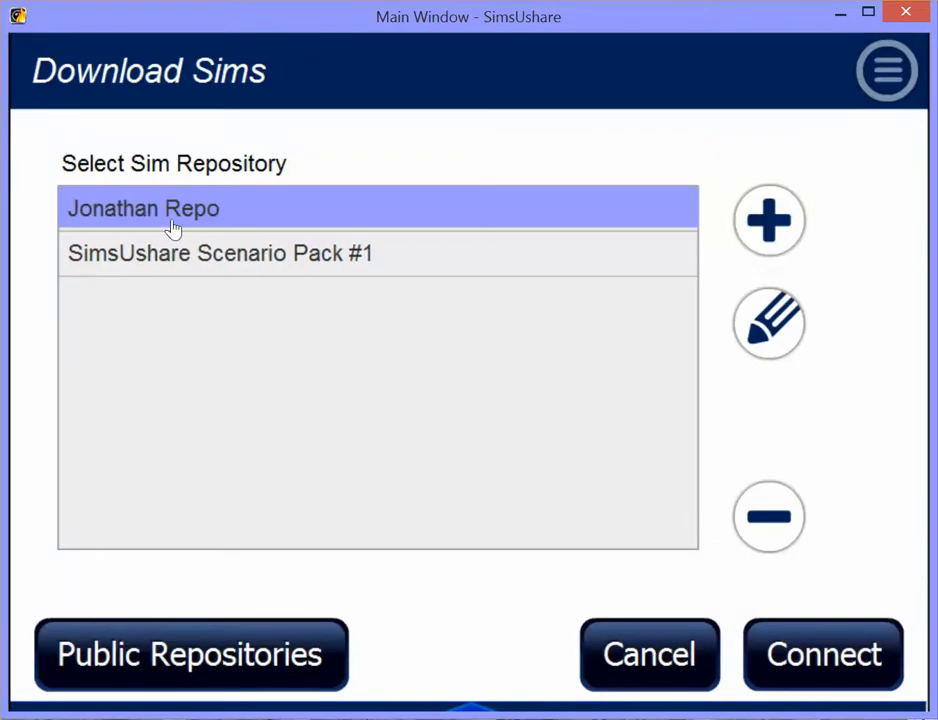
pyautogui.click(835, 652)
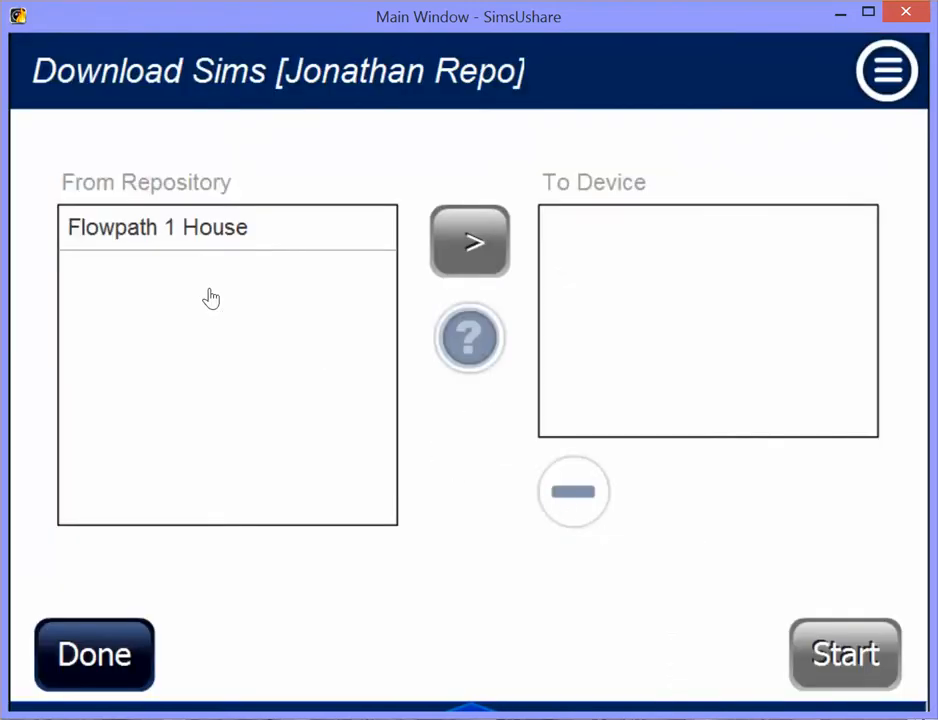
pyautogui.click(205, 238)
pyautogui.click(467, 345)
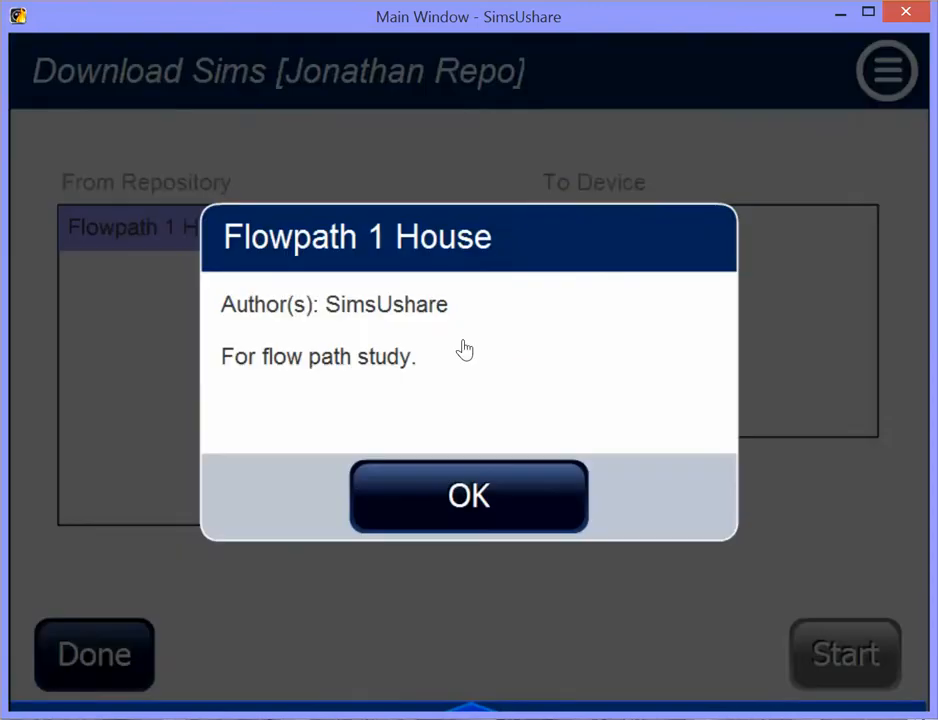
pyautogui.click(440, 496)
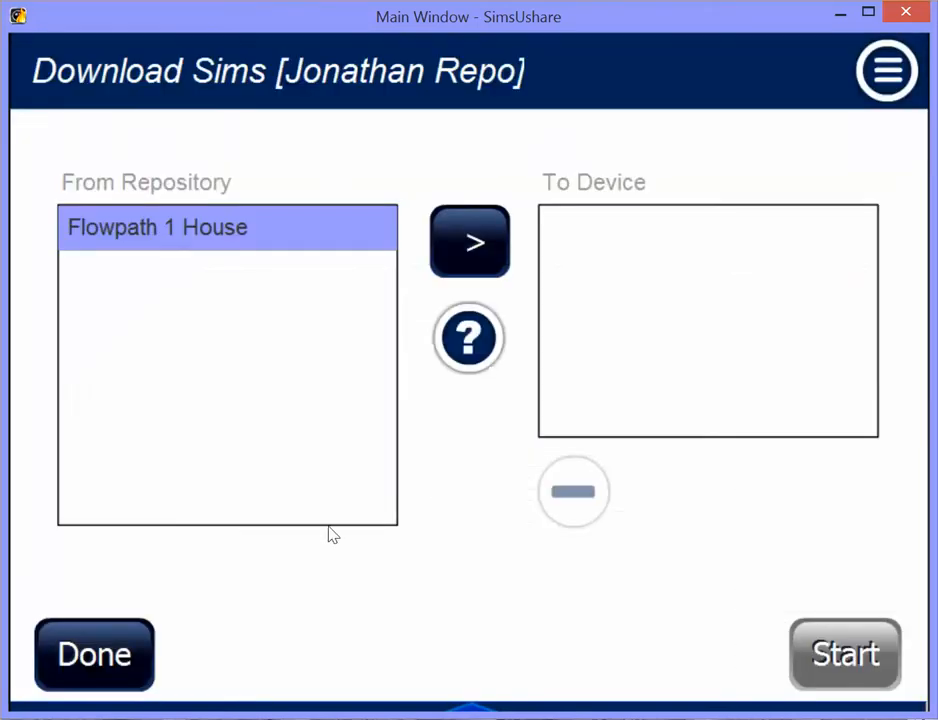
pyautogui.click(138, 638)
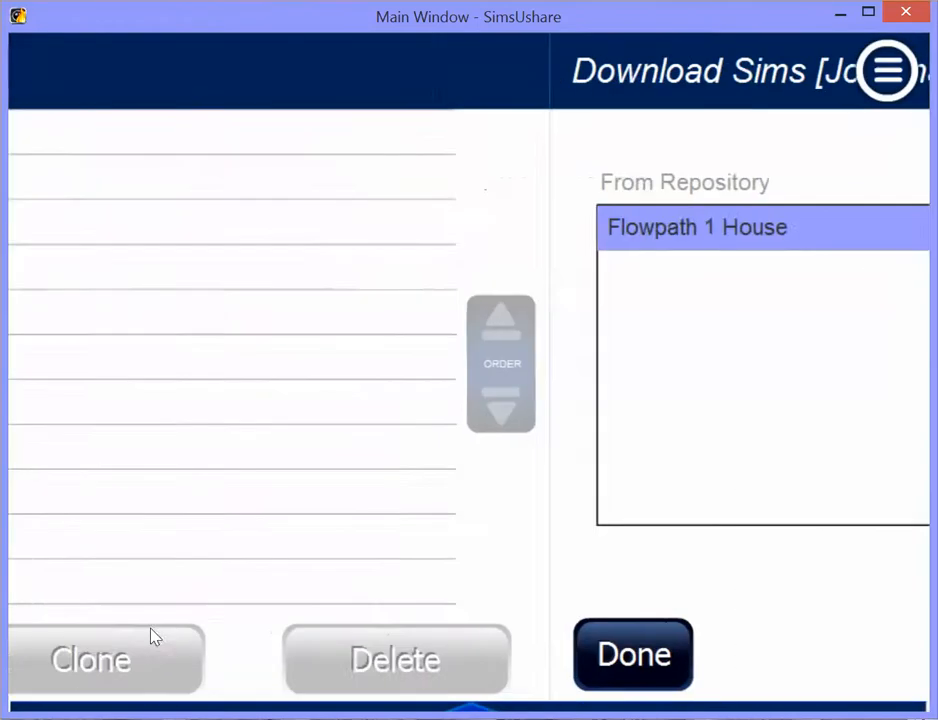
pyautogui.click(886, 70)
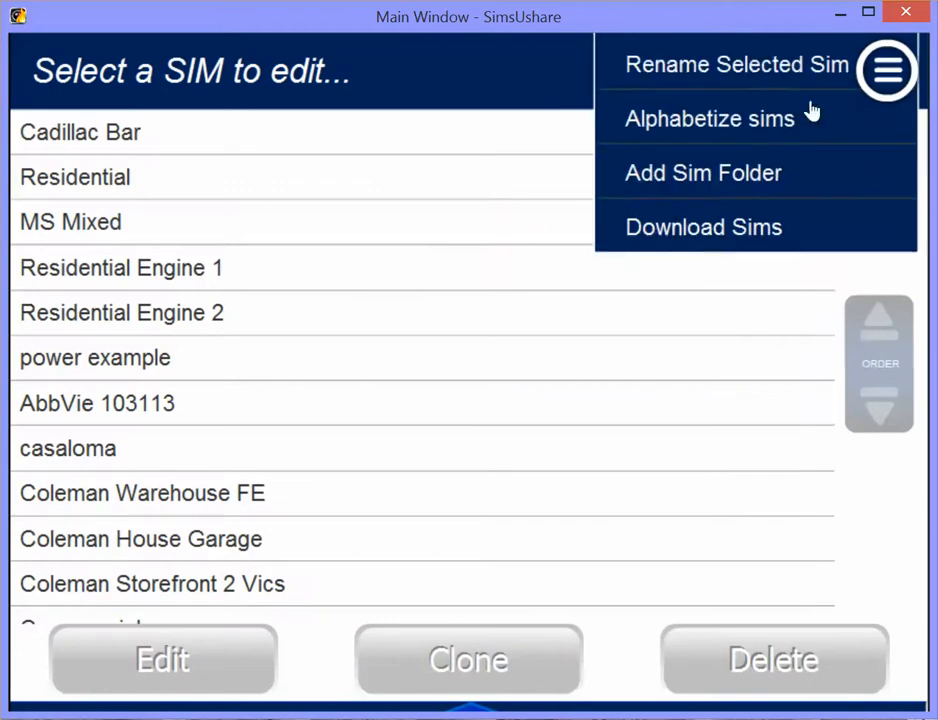
pyautogui.click(649, 233)
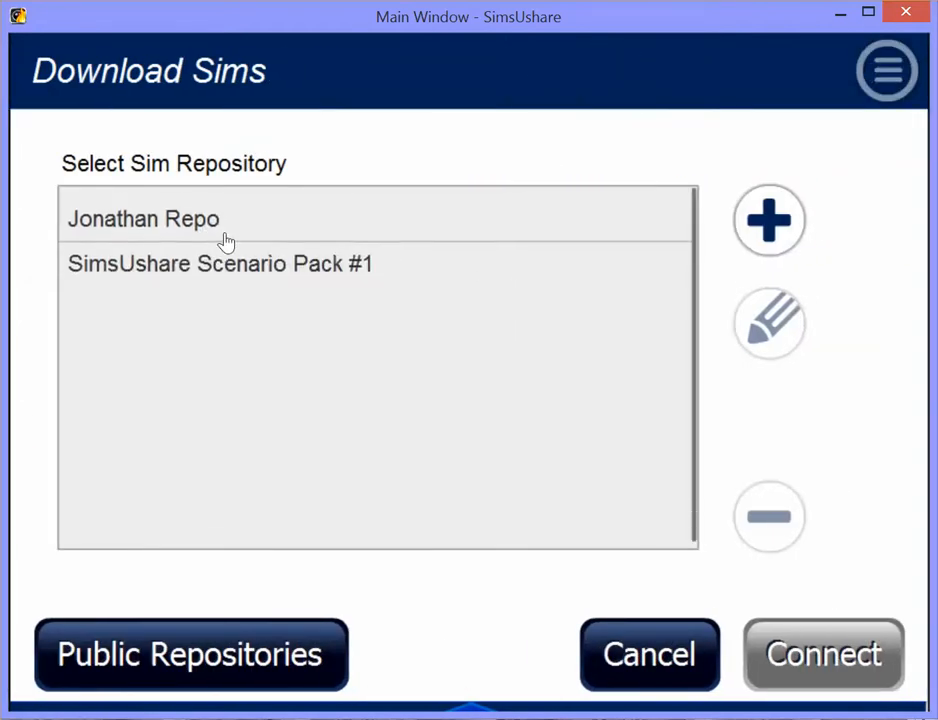
# Inspect the new repository's address in its properties and cancel without changes.
pyautogui.click(204, 227)
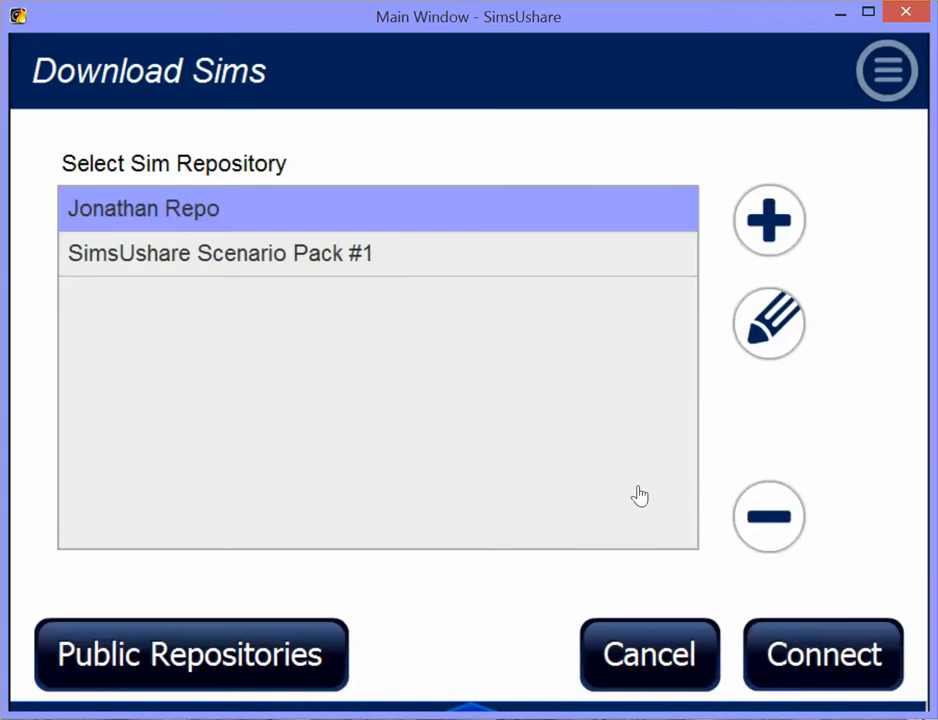
pyautogui.click(775, 329)
pyautogui.click(592, 420)
pyautogui.moveTo(591, 418); pyautogui.dragTo(722, 412)
pyautogui.click(523, 422)
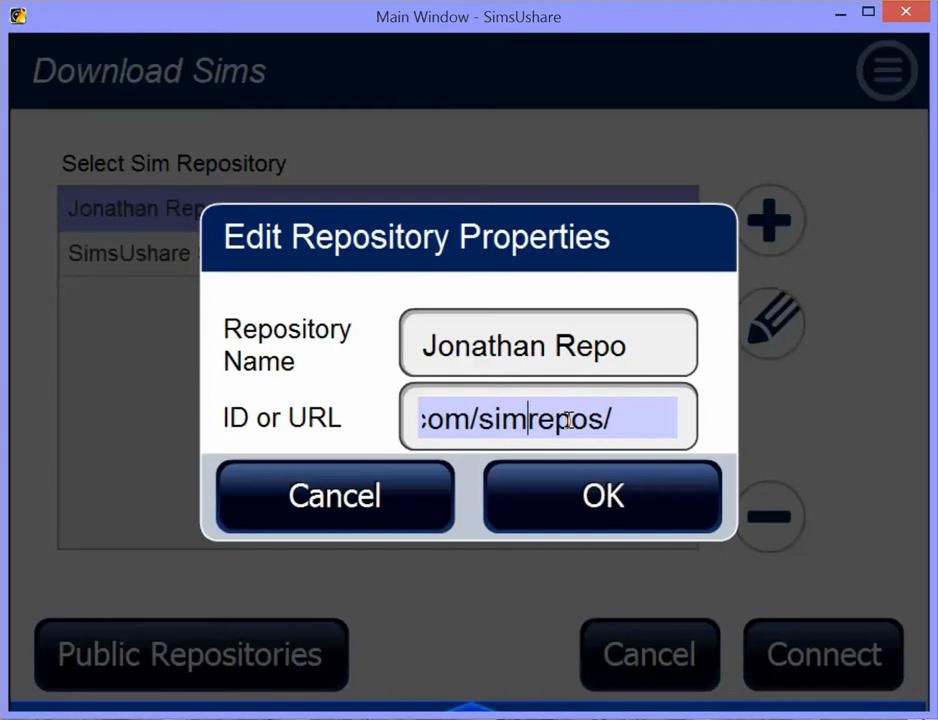
pyautogui.click(406, 498)
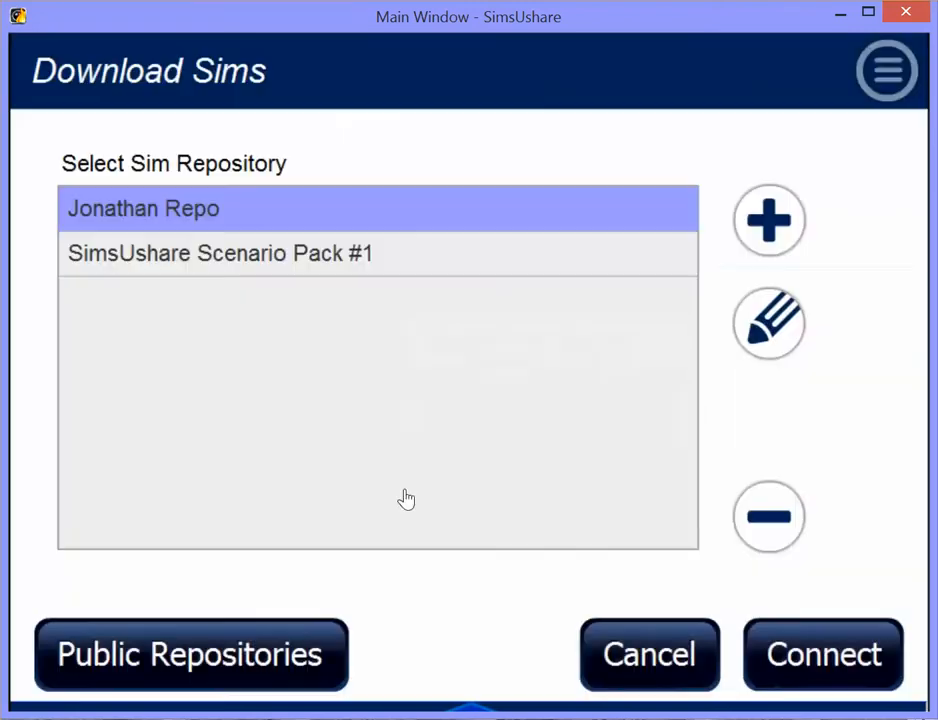
# View Scenario Pack #1's properties, cancel, and minimize SimsUshare.
pyautogui.click(320, 273)
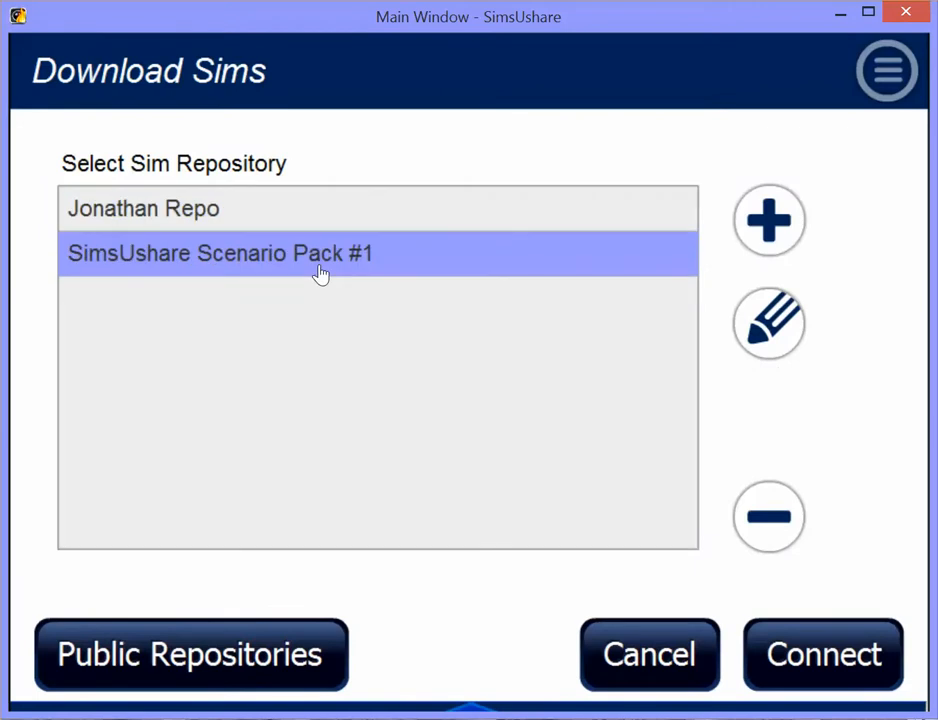
pyautogui.click(770, 328)
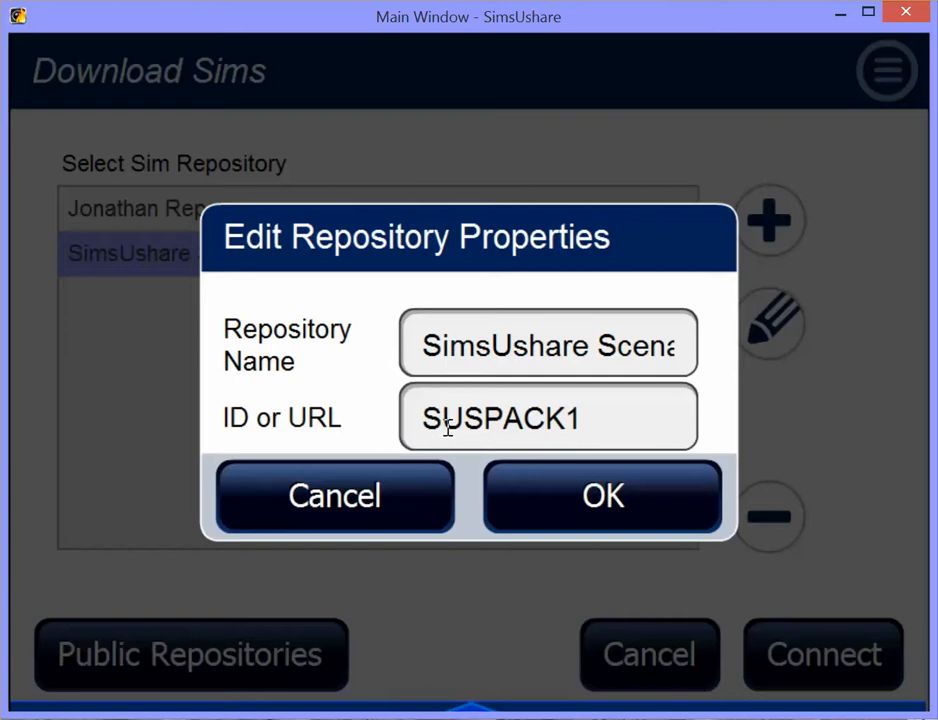
pyautogui.click(368, 495)
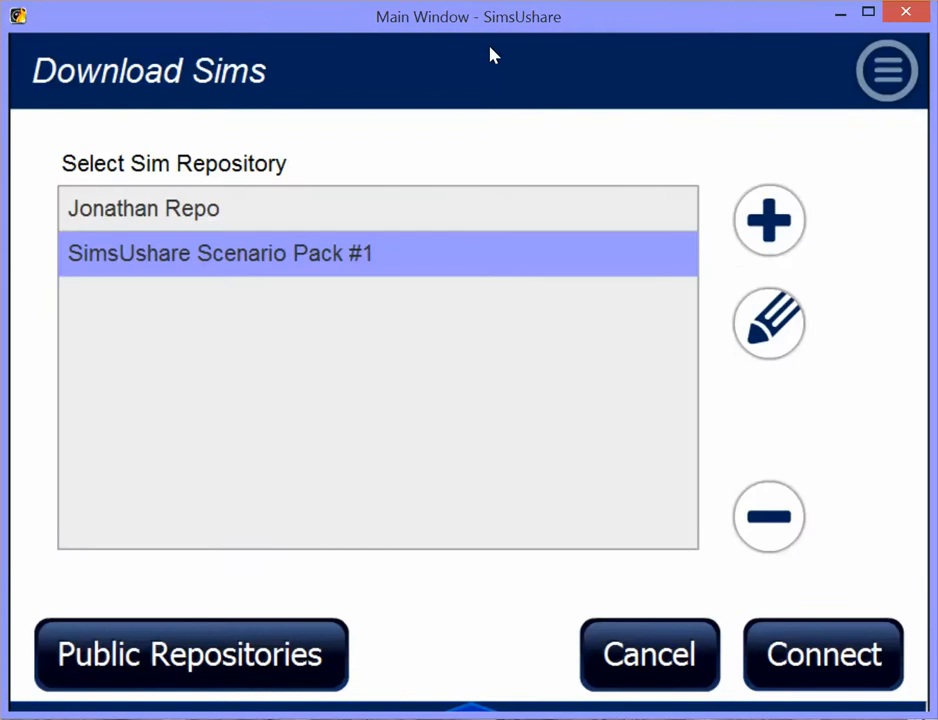
pyautogui.click(835, 12)
# Open simcat.xml from the desktop in Notepad++.
pyautogui.rightClick(506, 247)
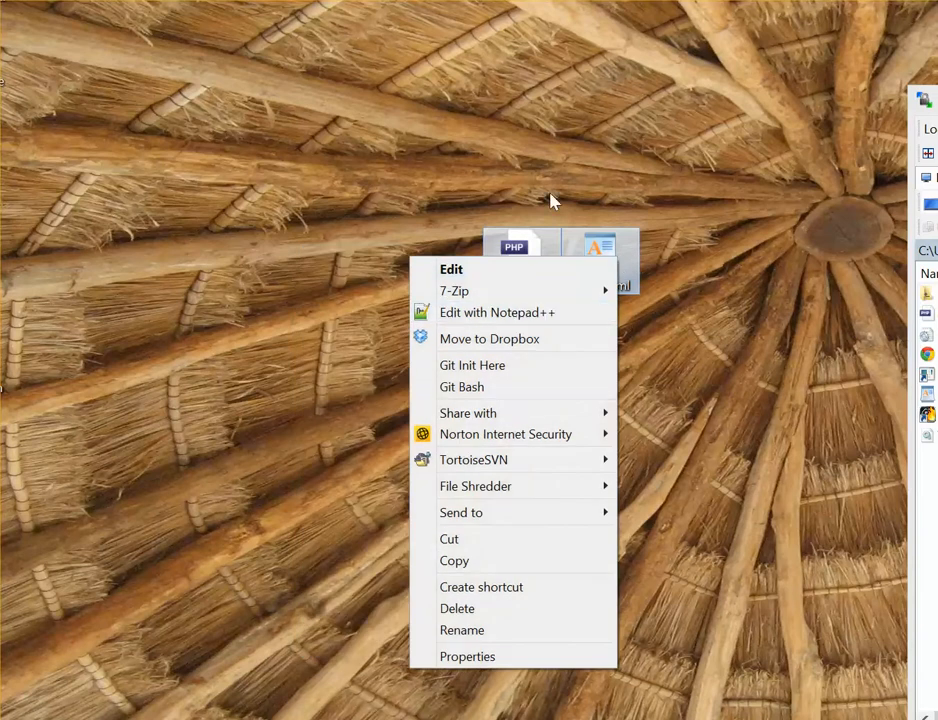
pyautogui.click(578, 258)
pyautogui.rightClick(577, 262)
pyautogui.click(505, 330)
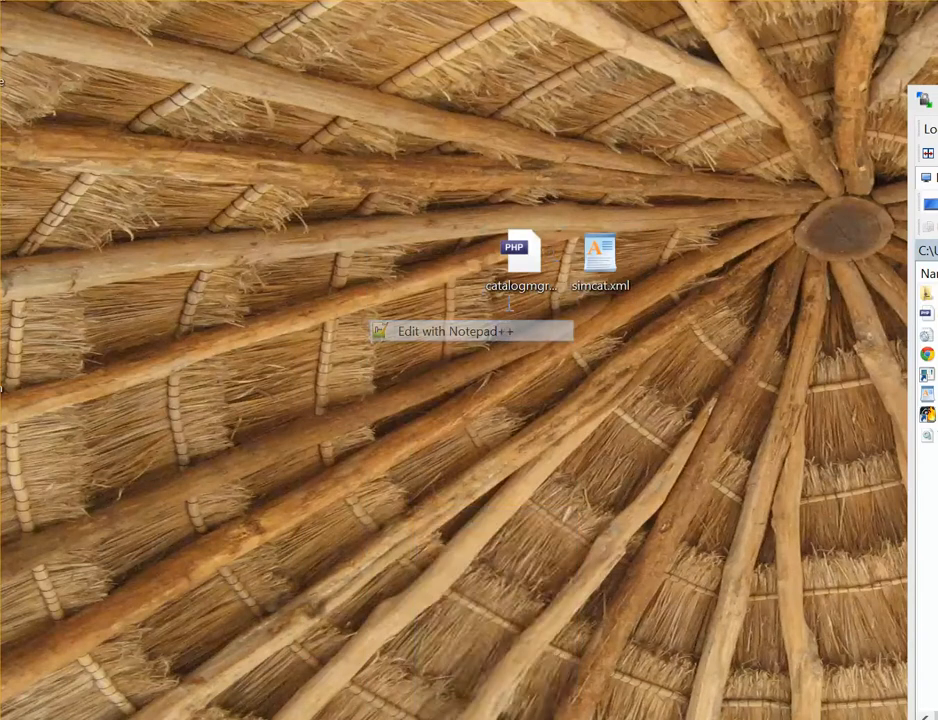
pyautogui.scroll(2, 370, 320)
pyautogui.scroll(1, 370, 320)
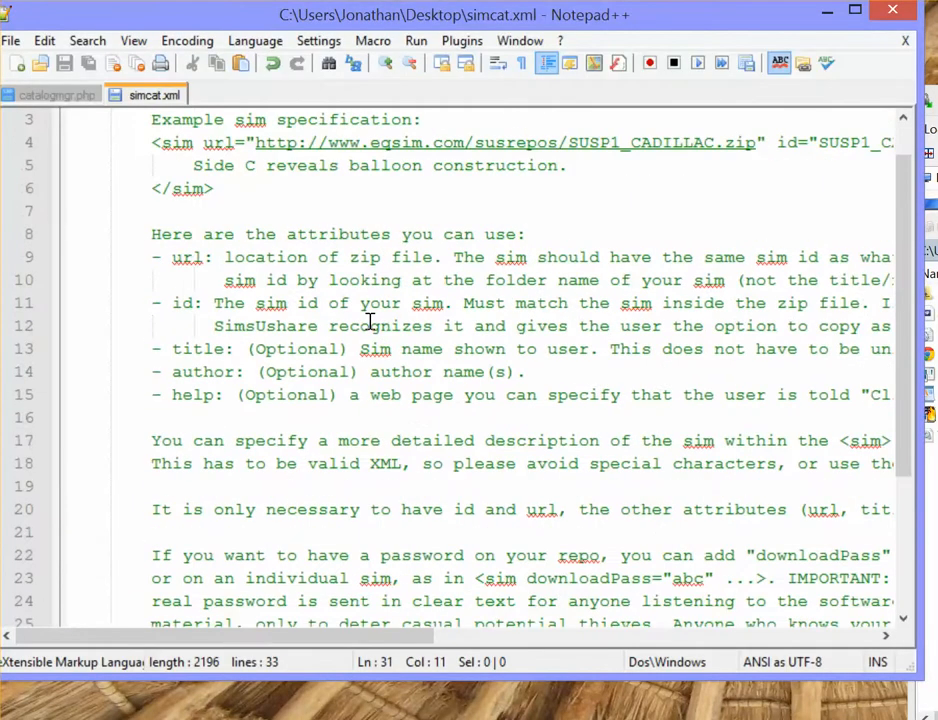
pyautogui.scroll(1, 370, 320)
pyautogui.scroll(-2, 370, 322)
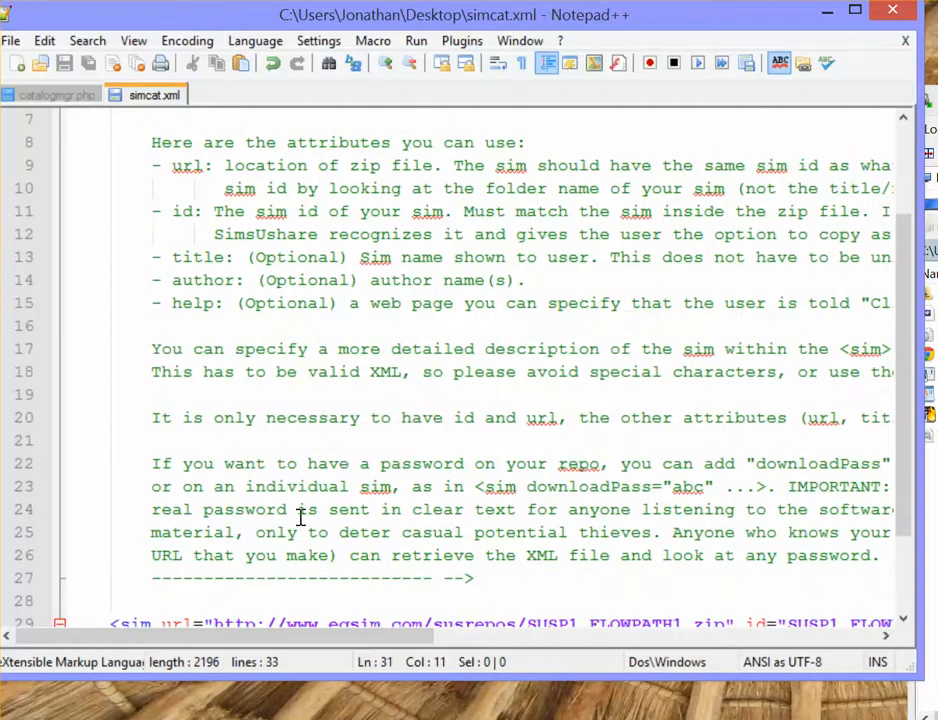
pyautogui.moveTo(429, 638); pyautogui.dragTo(293, 636)
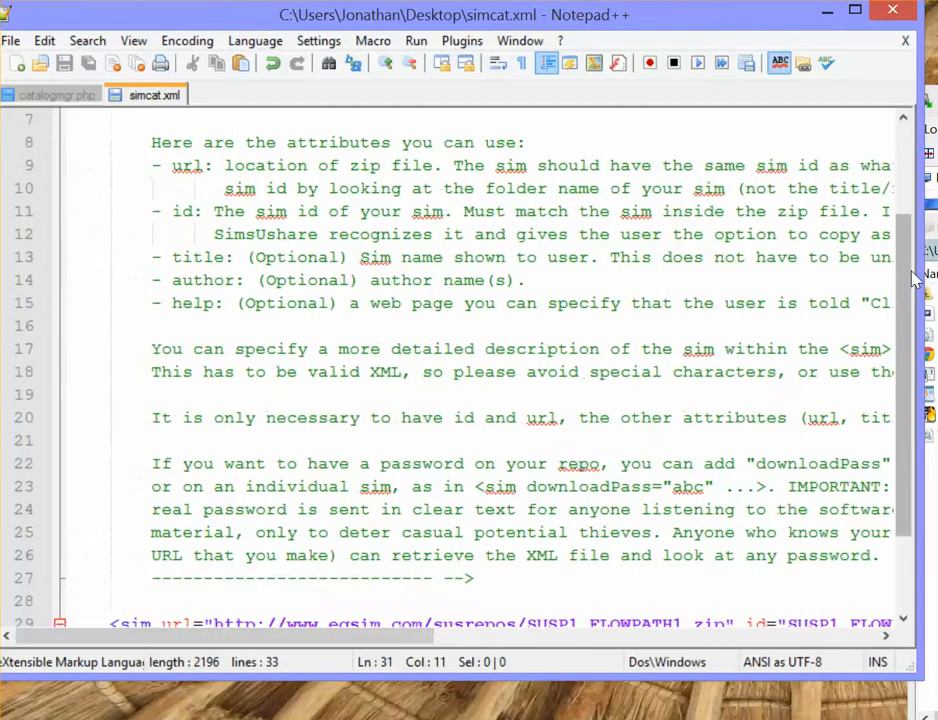
pyautogui.moveTo(904, 260); pyautogui.dragTo(925, 158)
# Add a downloadPass attribute with the repository password to line 1's SimRepo tag and save.
pyautogui.click(150, 120)
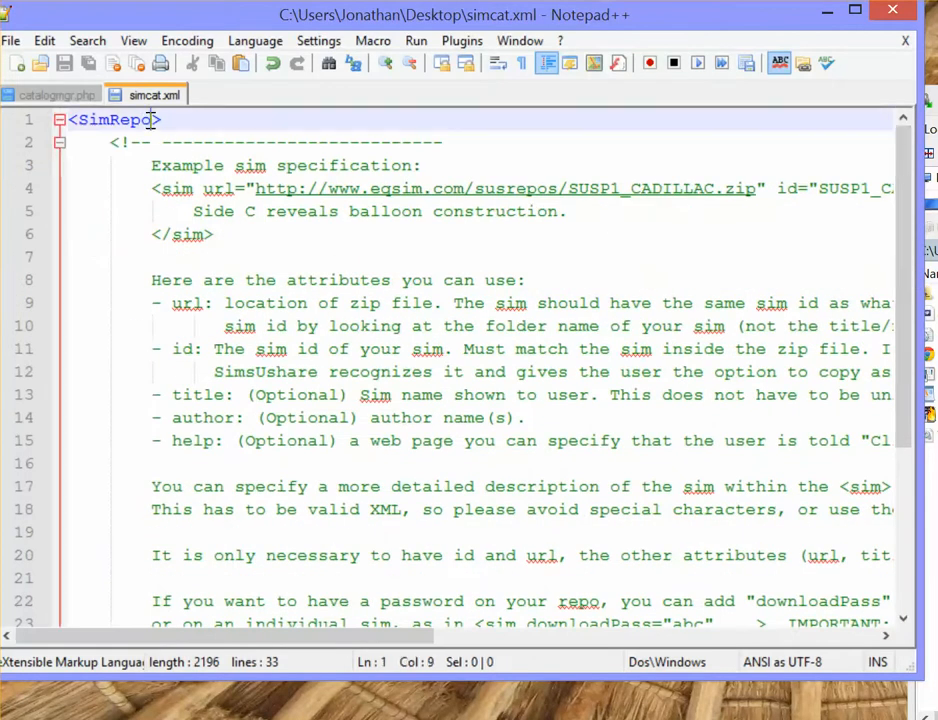
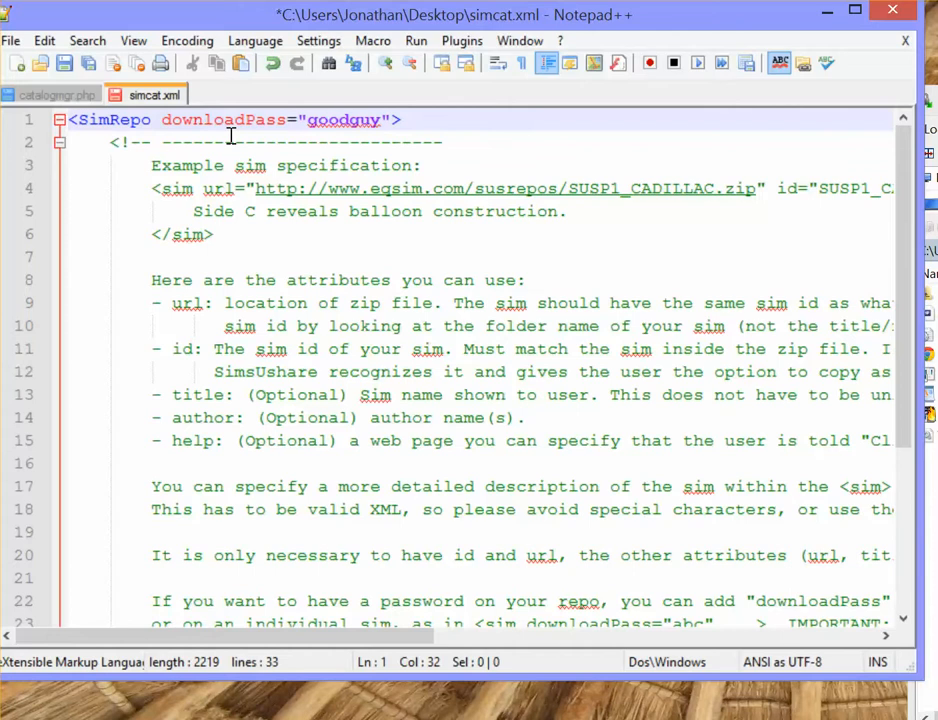
pyautogui.hotkey('ctrl', 's')
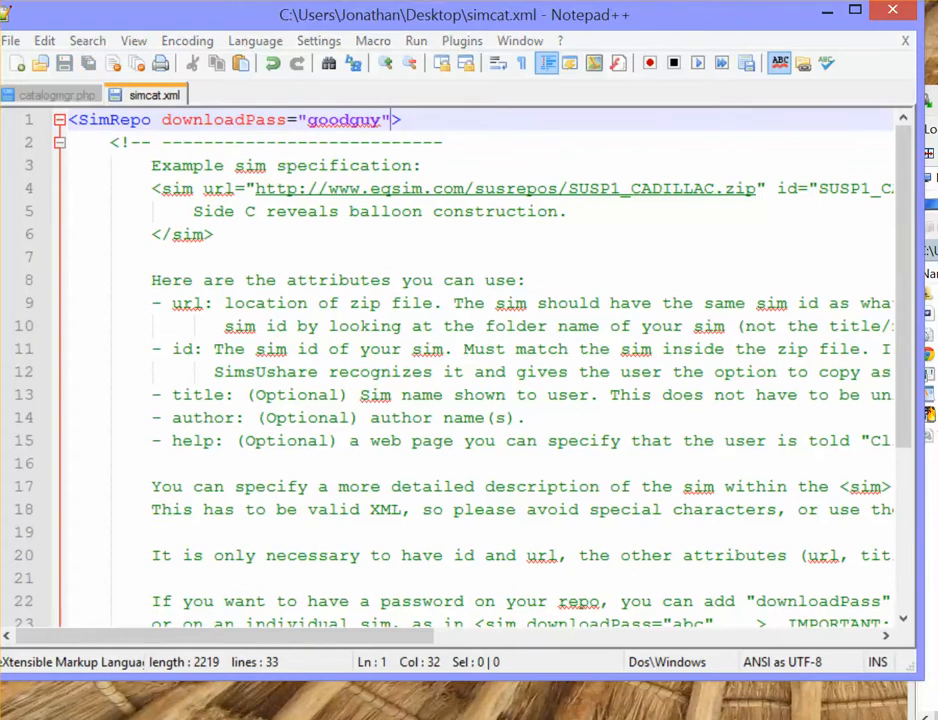
pyautogui.click(828, 13)
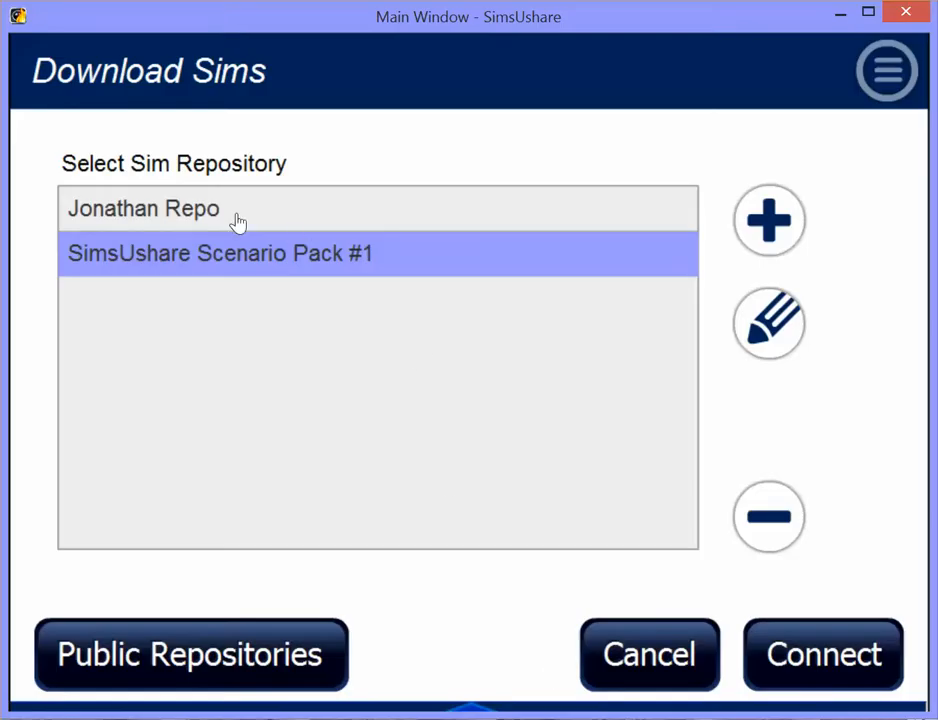
# Connect to the custom repository, submit a wrong trial password, then enter the correct password.
pyautogui.click(238, 219)
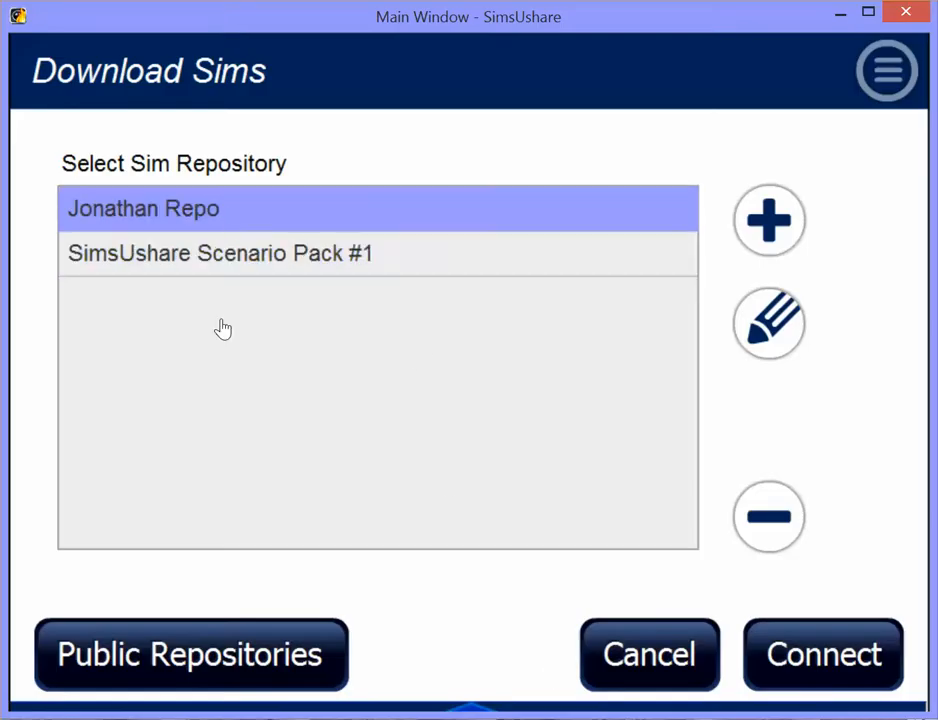
pyautogui.click(776, 652)
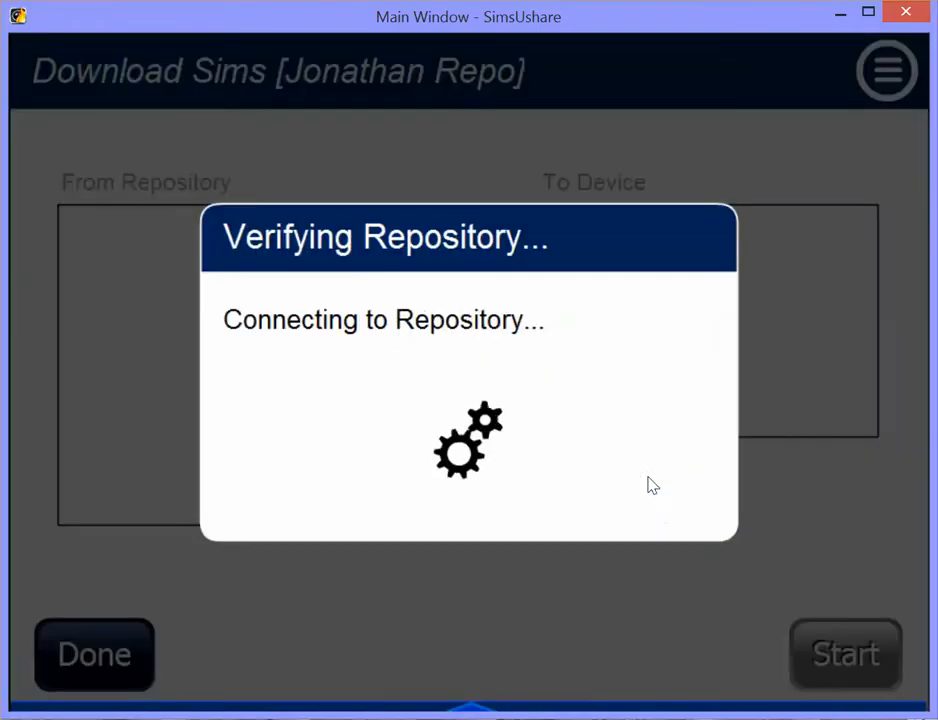
pyautogui.click(424, 381)
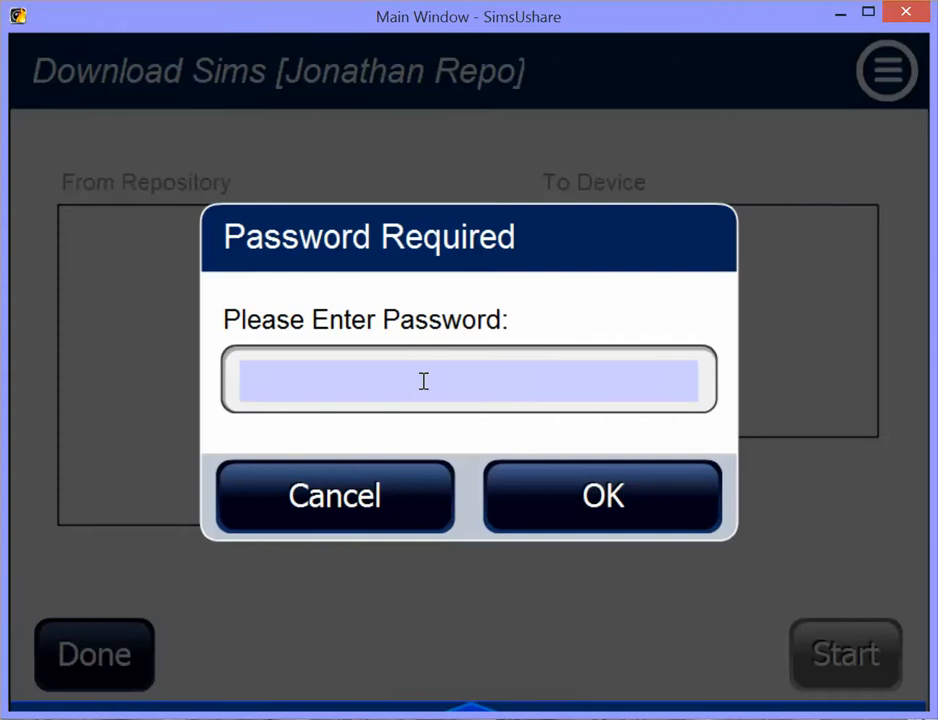
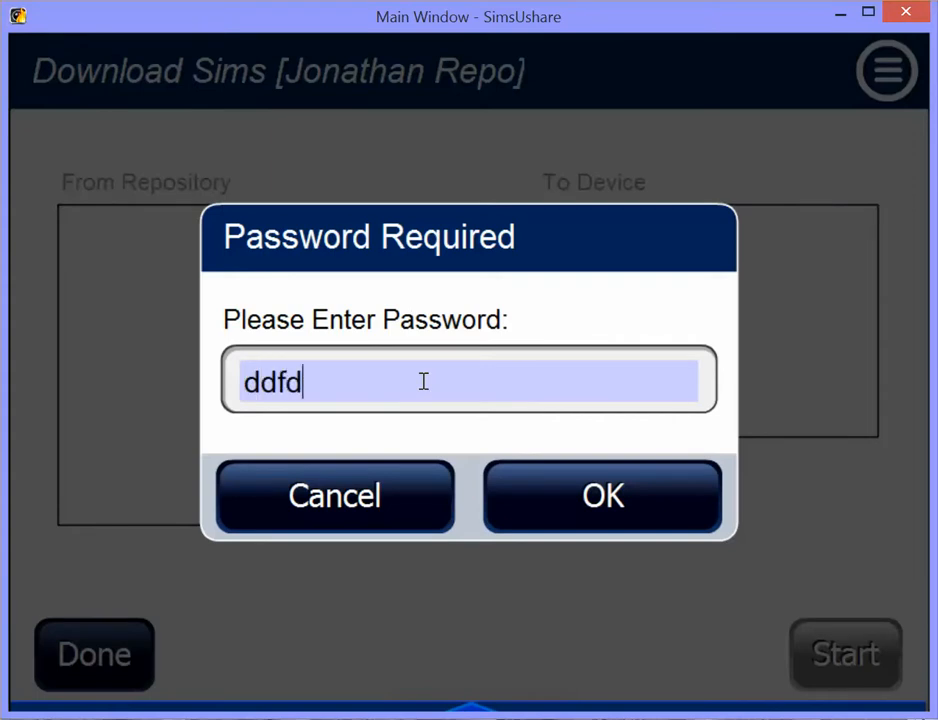
pyautogui.click(633, 480)
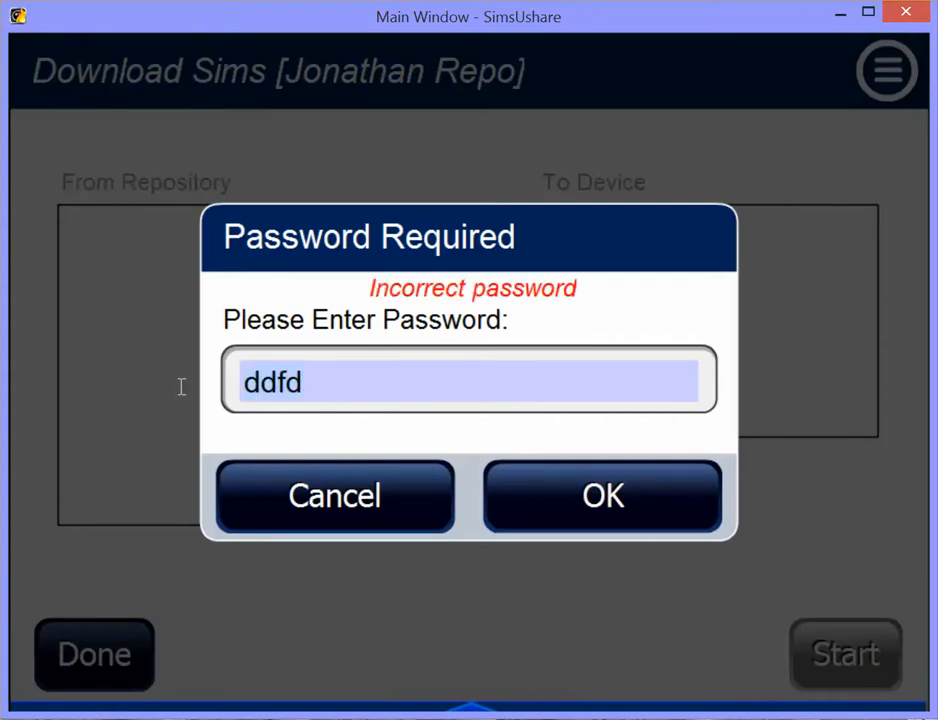
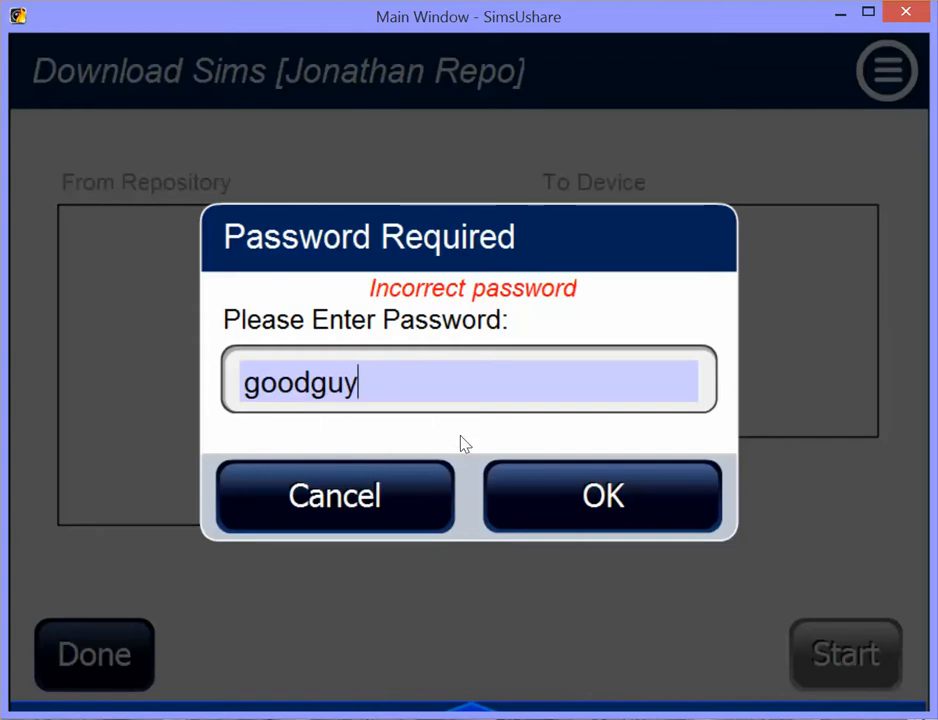
# Submit the correct password to list Flowpath 1 House, then return to the Select a SIM to edit list.
pyautogui.click(561, 489)
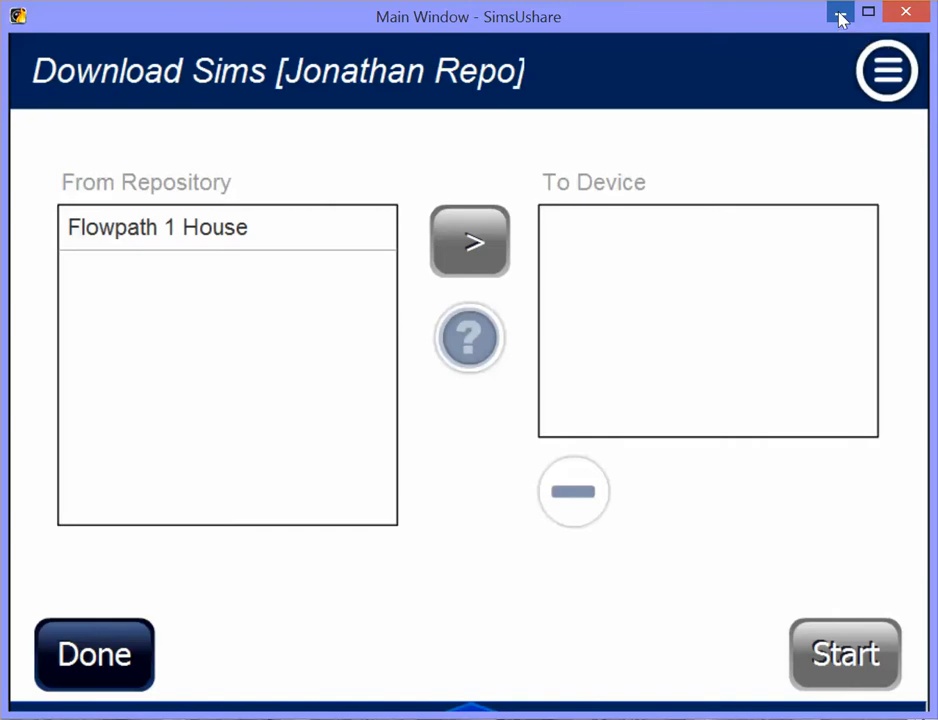
pyautogui.click(105, 664)
pyautogui.press('Escape')
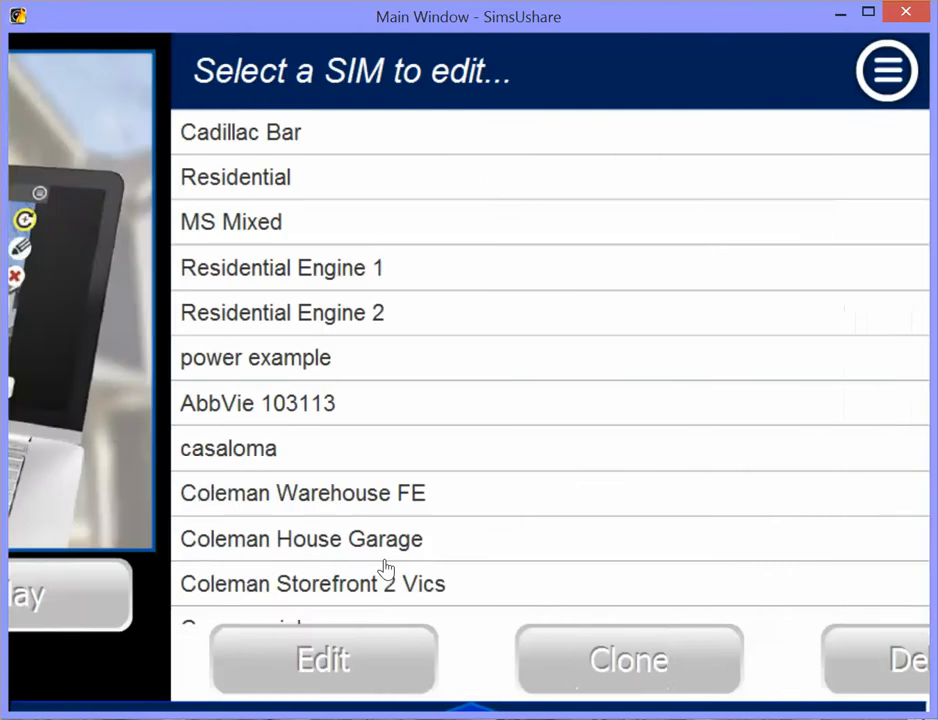